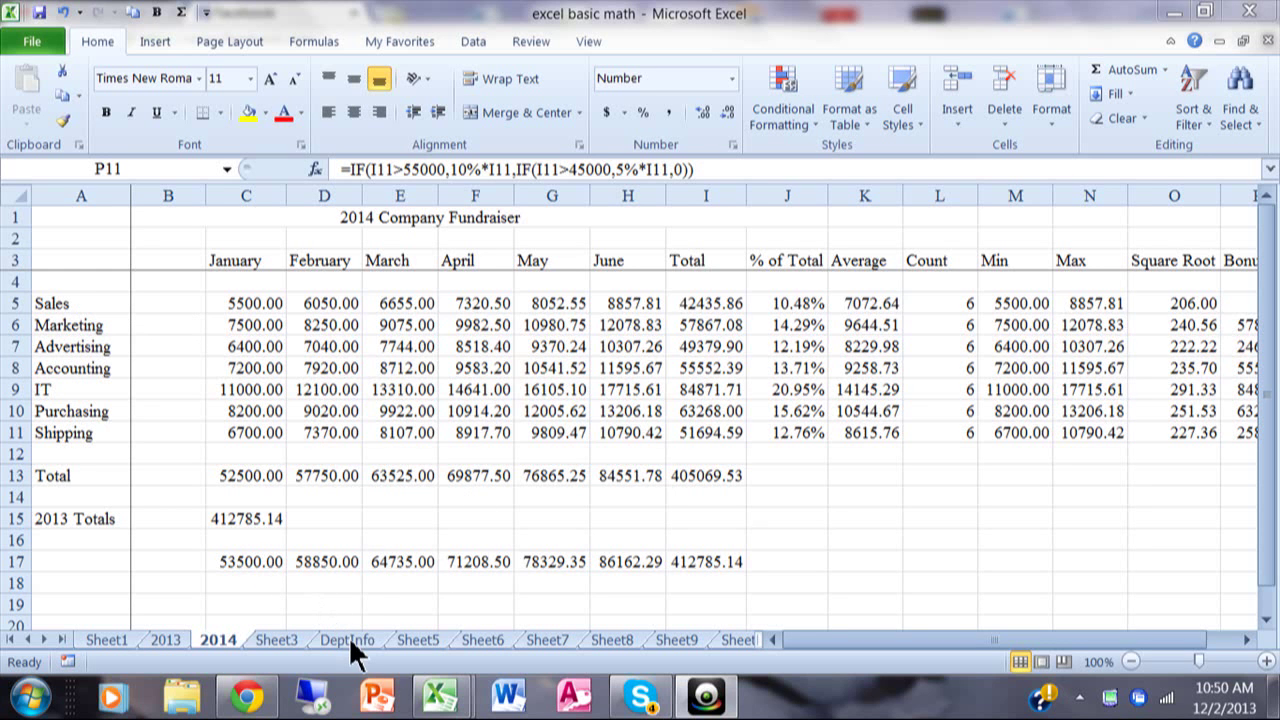
Review the DeptInfo sheet, then insert two blank columns before the January column on the 2014 sheet.
click(350, 640)
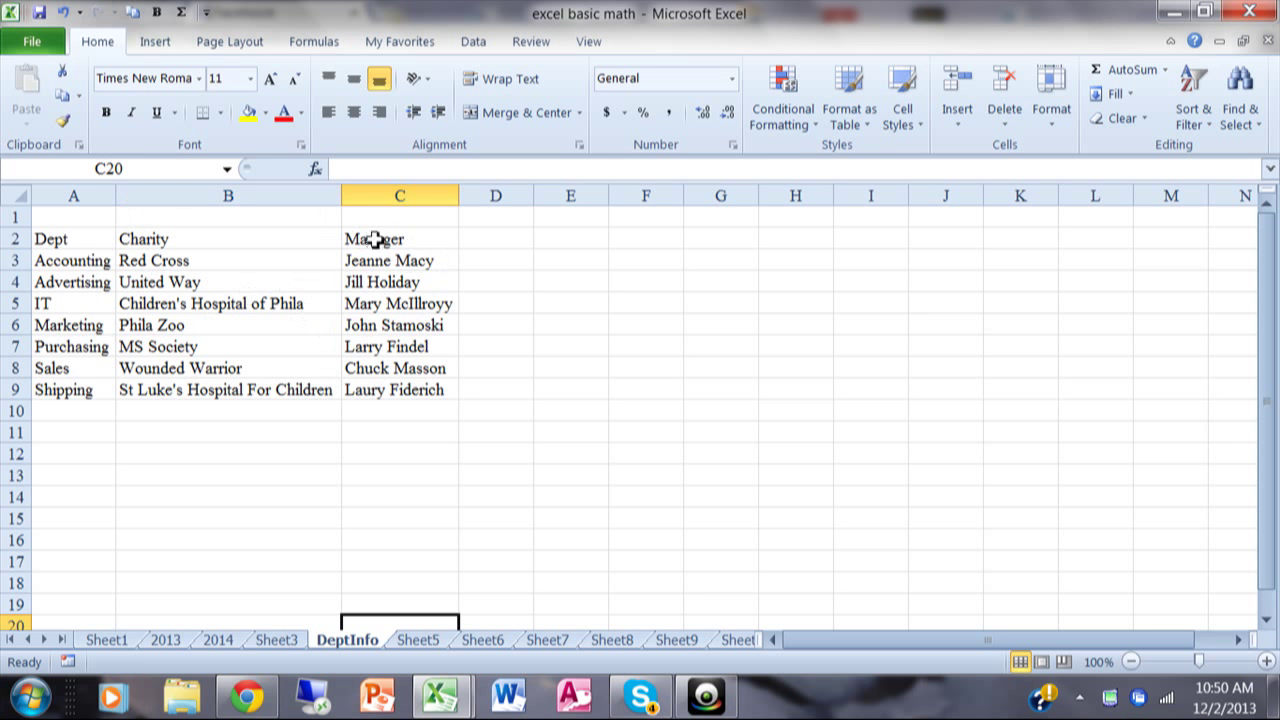
click(214, 641)
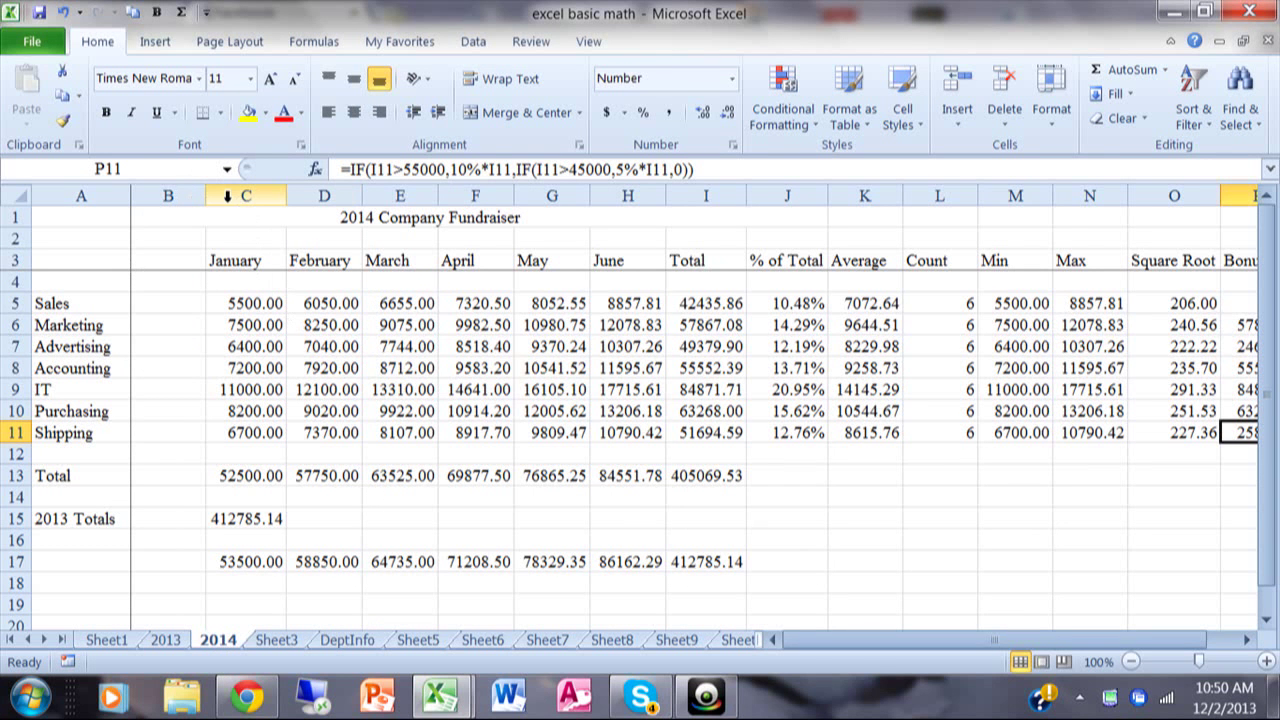
right_click(228, 196)
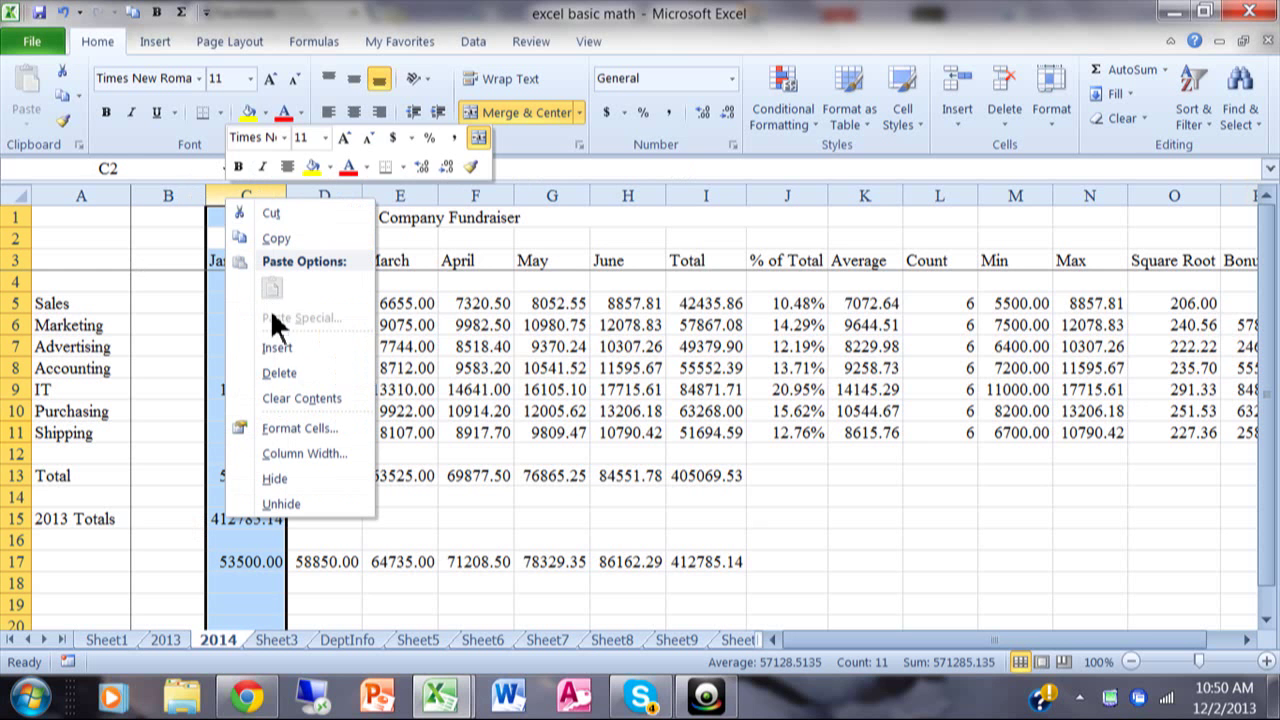
click(277, 348)
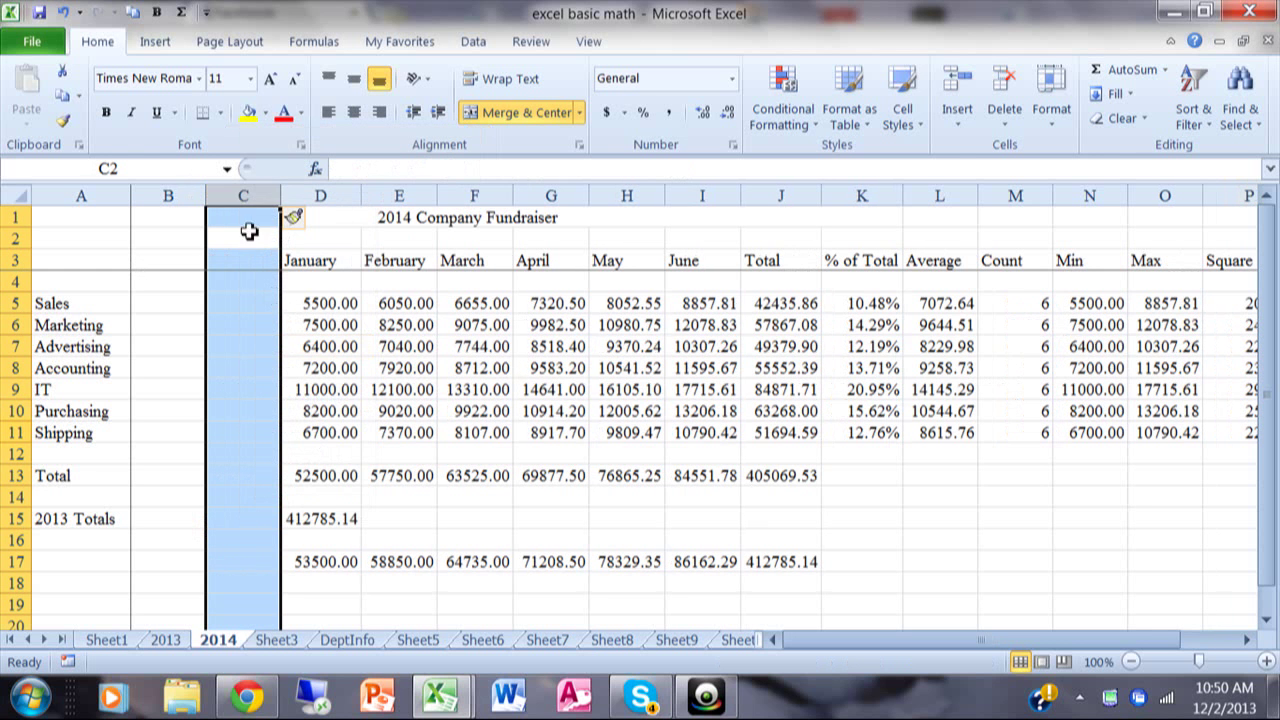
right_click(239, 196)
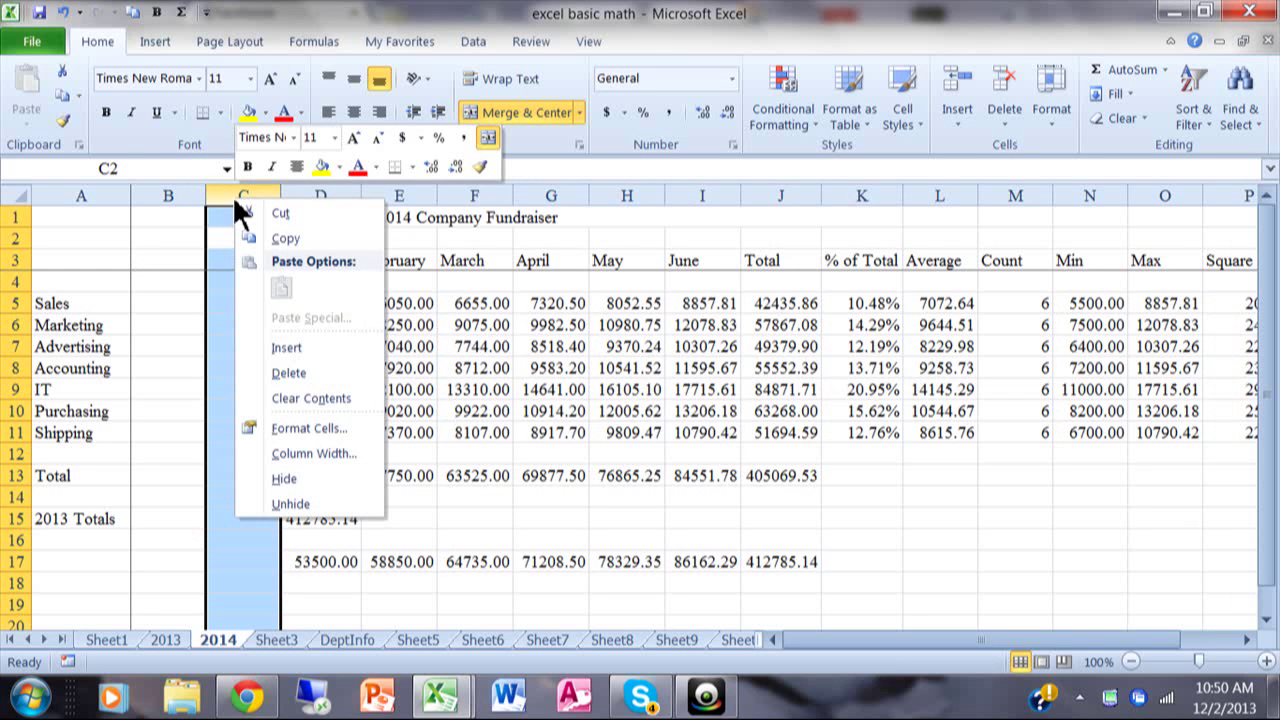
click(318, 346)
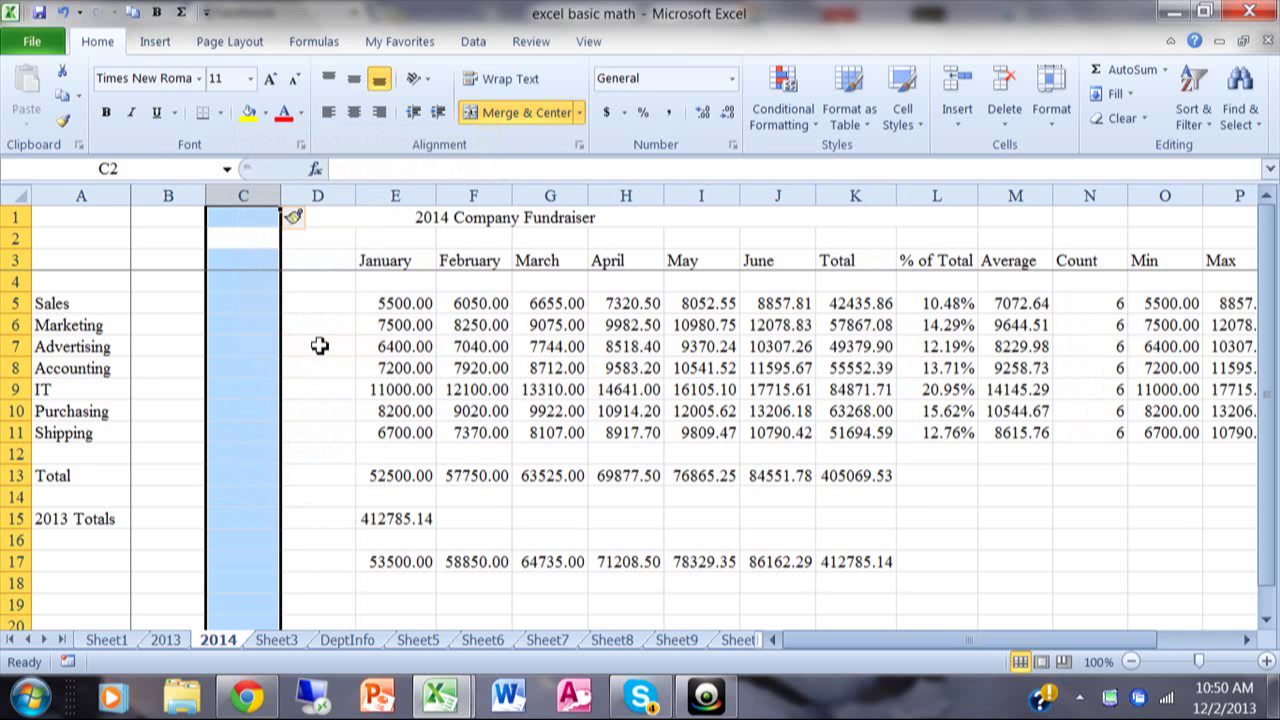
Enter the column headings Manager in C3 and Charity in D3.
click(254, 260)
text(Ma)
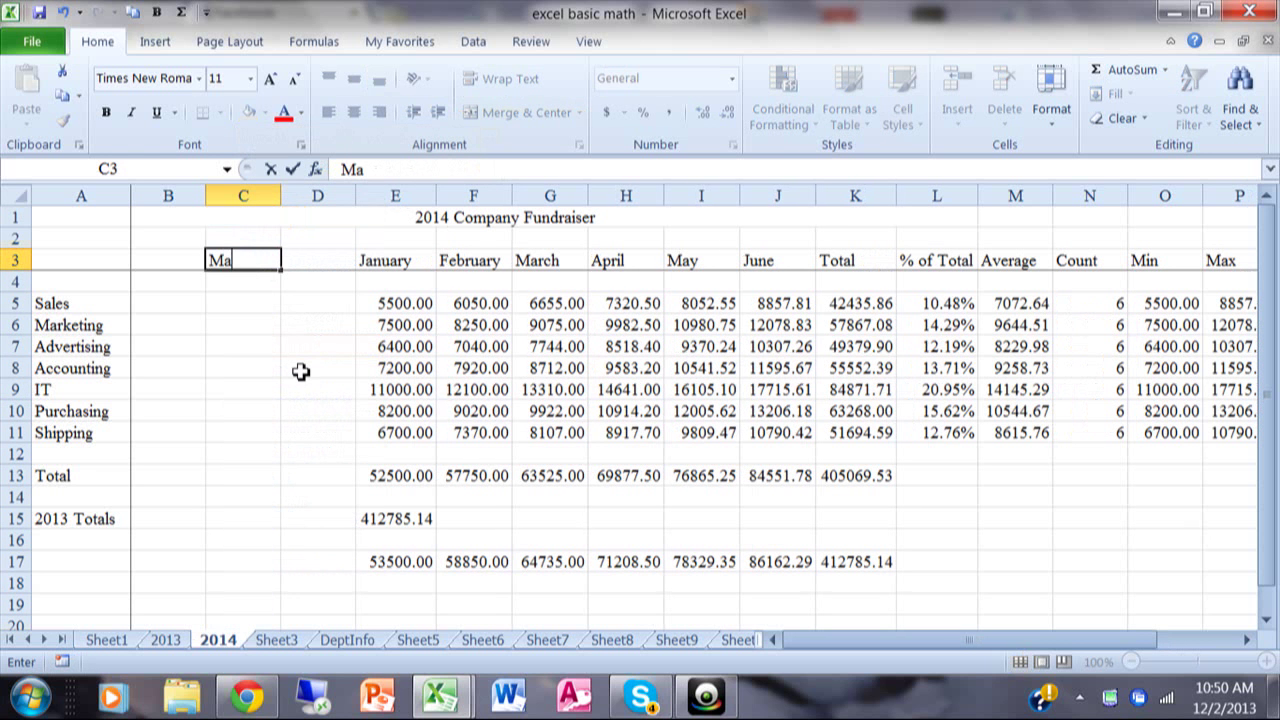
text(nager)
key(Tab)
text(Charit)
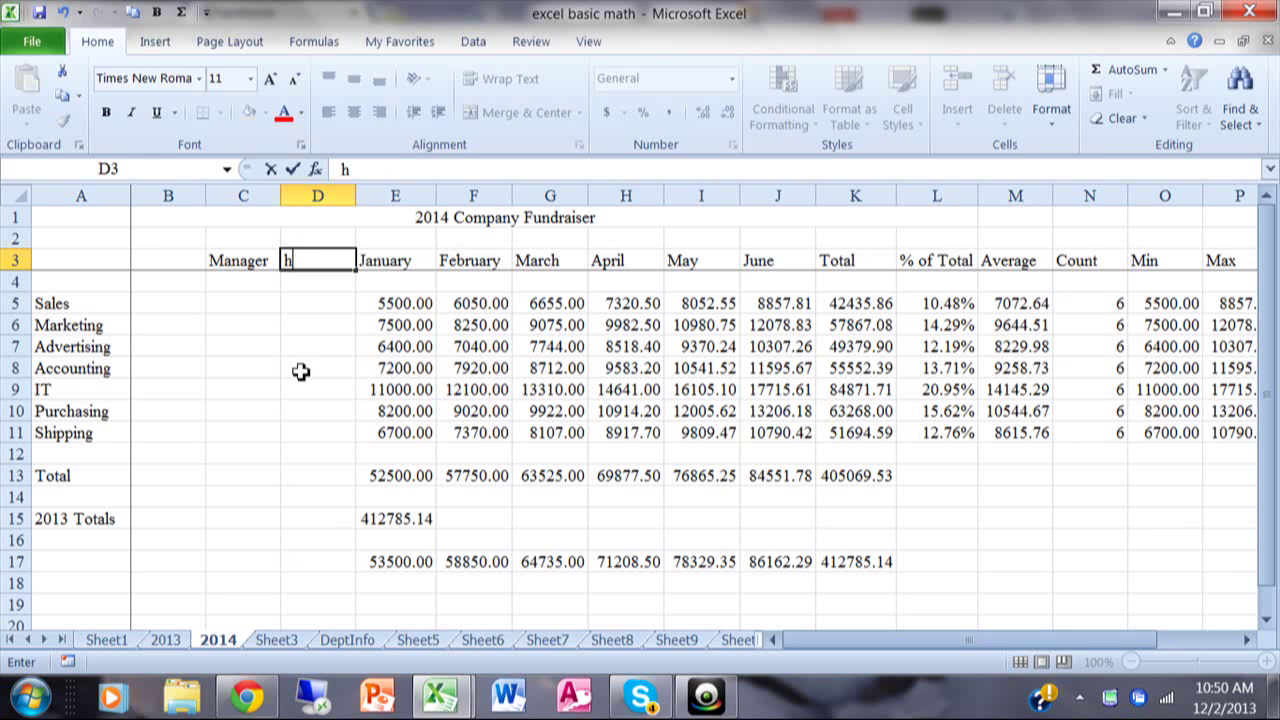
text(y)
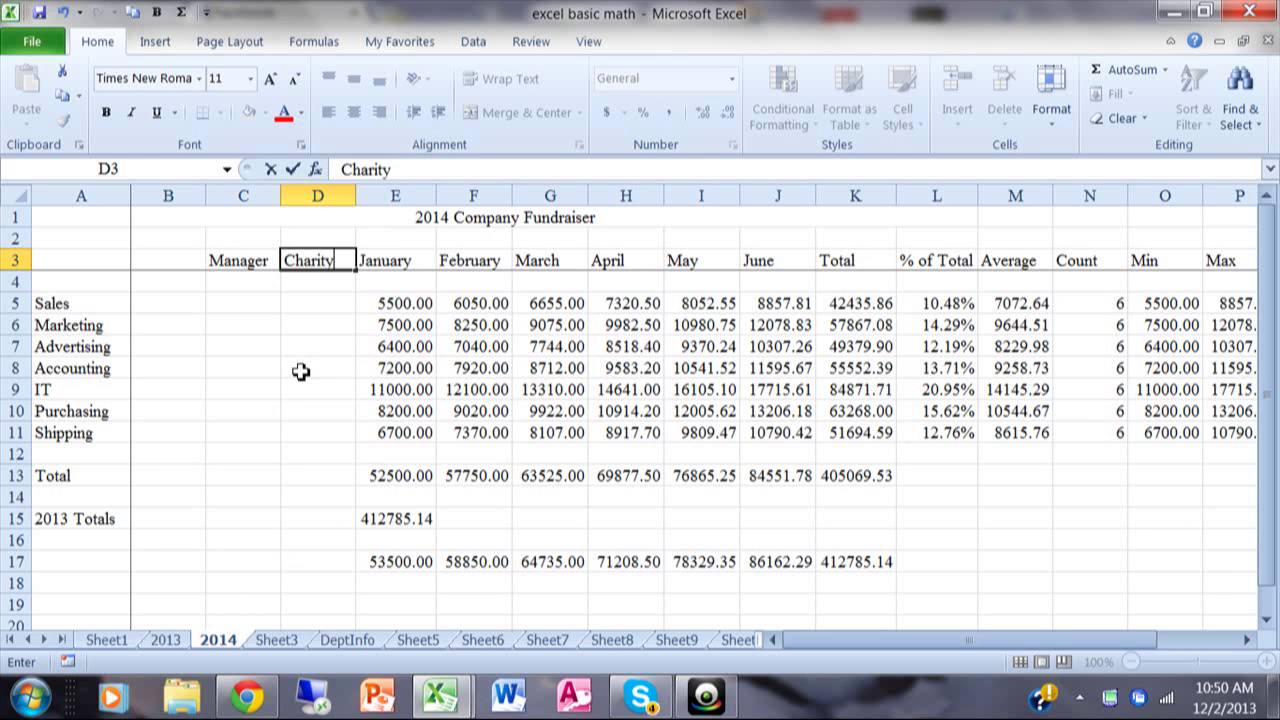
key(Return)
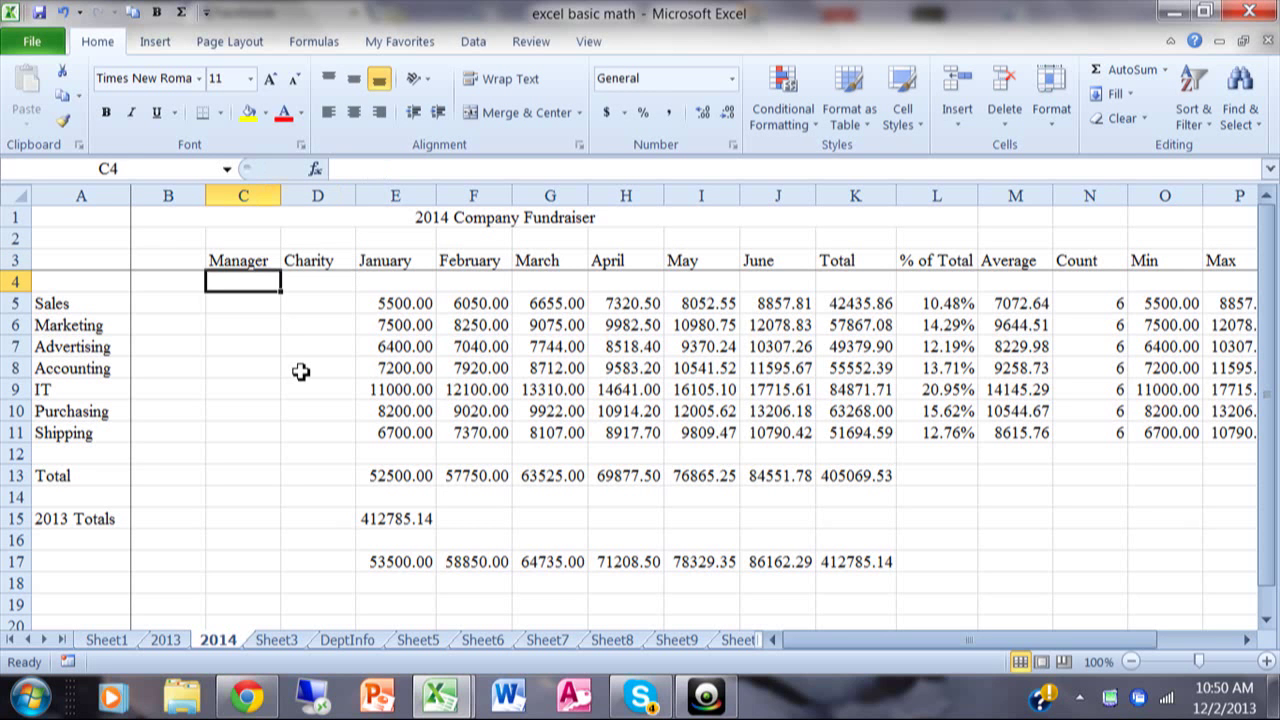
Start a formula in C5, the Sales row's Manager cell, and search for and insert the VLOOKUP function.
key(Down)
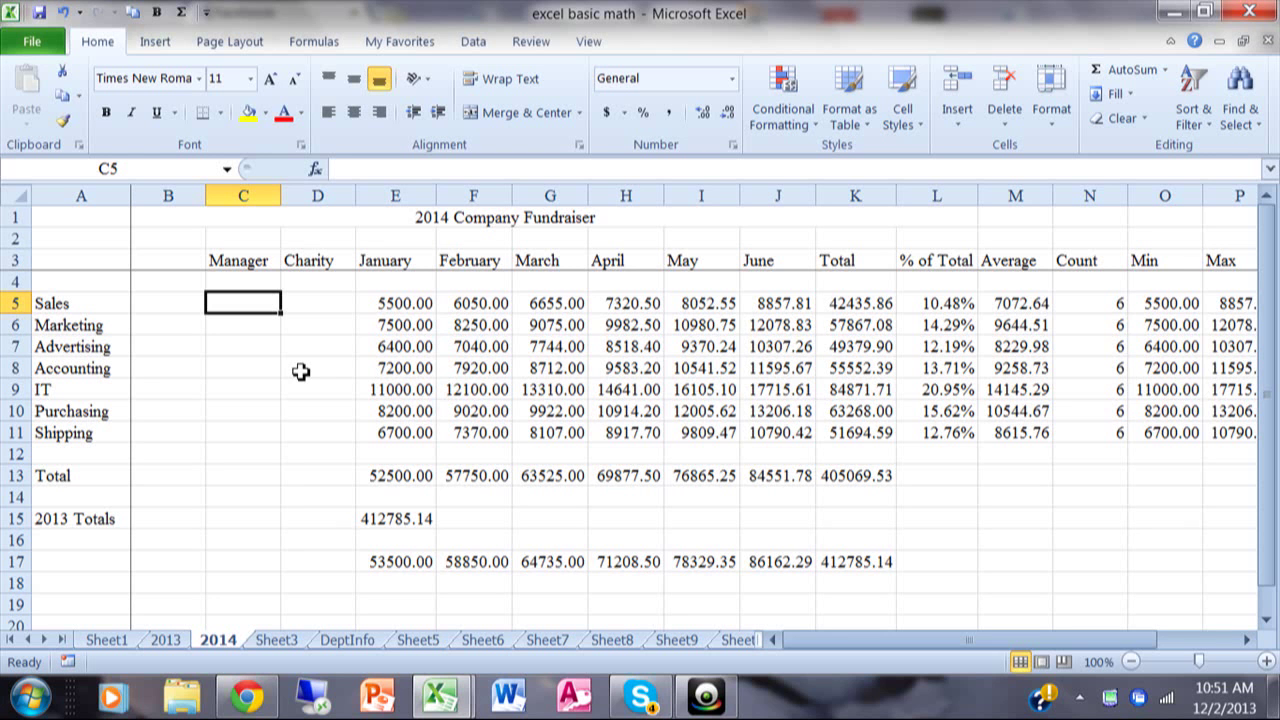
text(=)
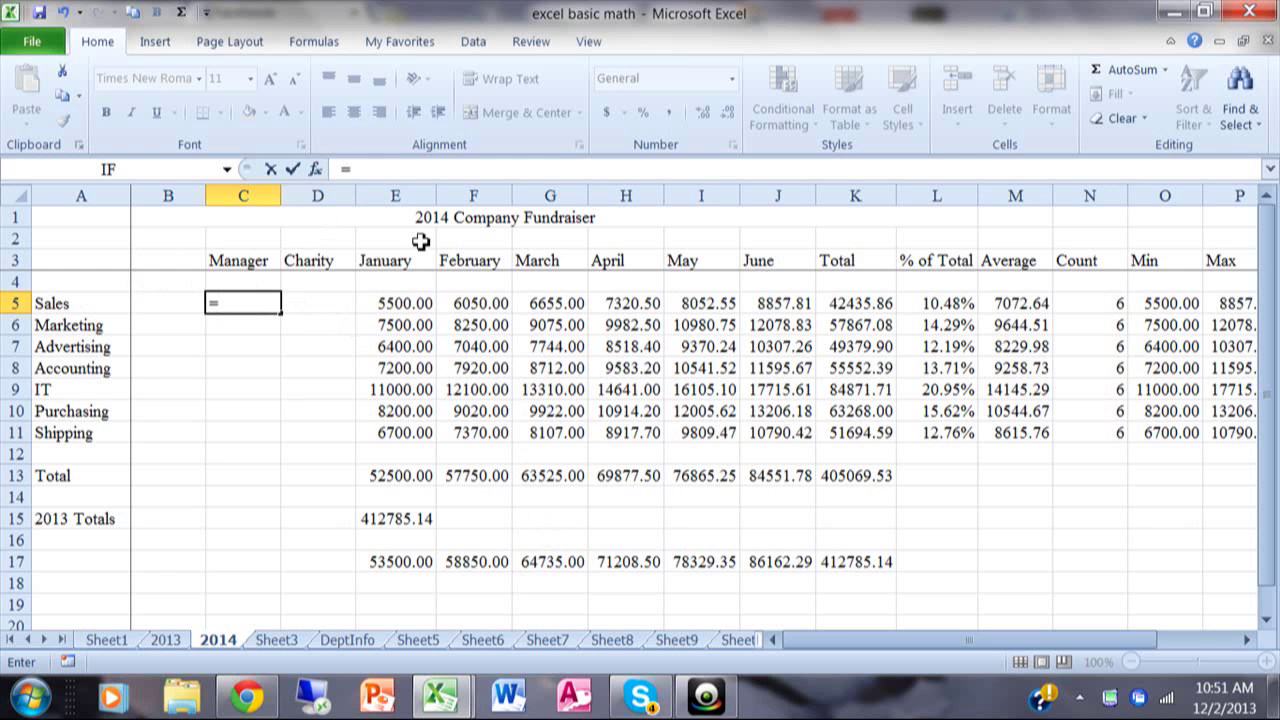
click(318, 169)
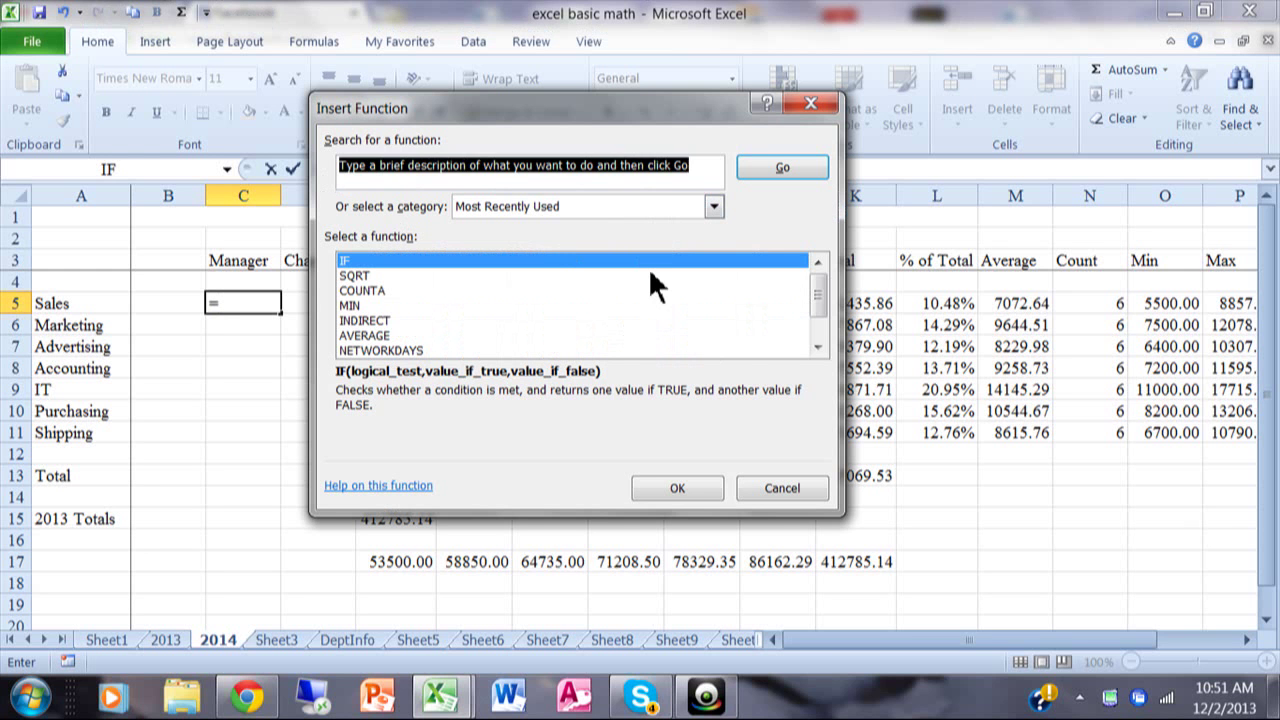
text(vlooku)
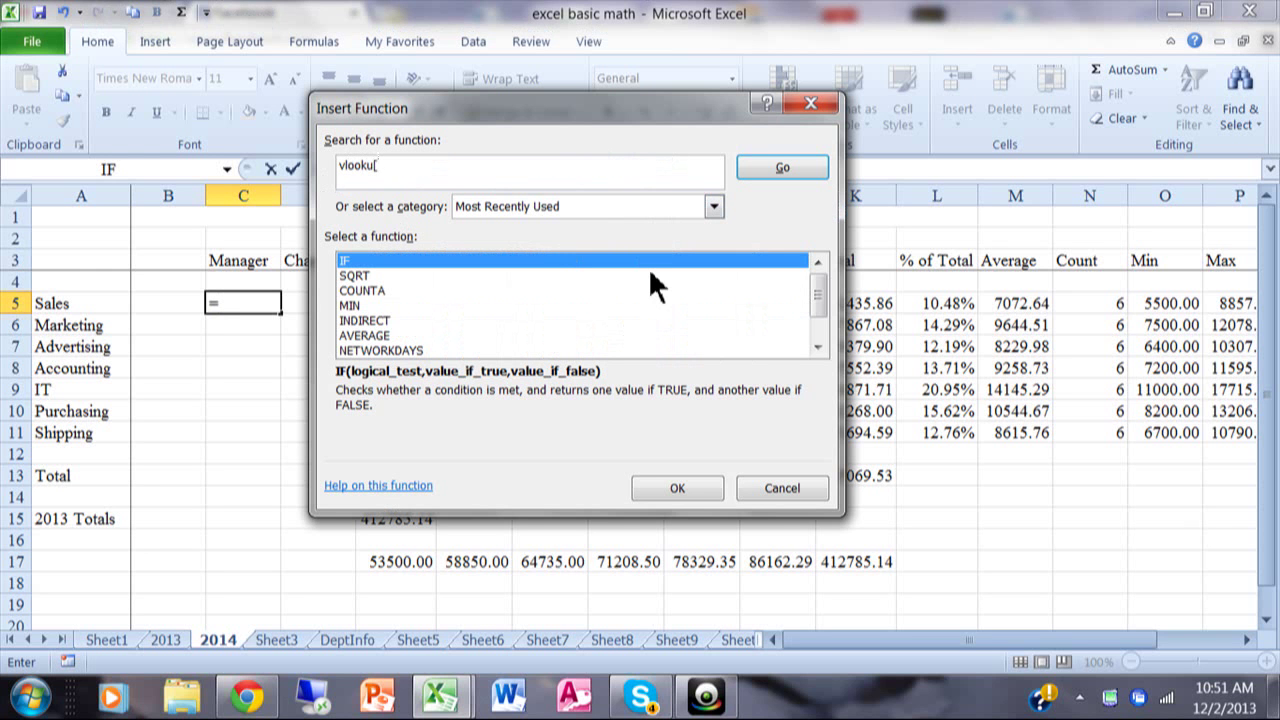
text(p)
click(758, 170)
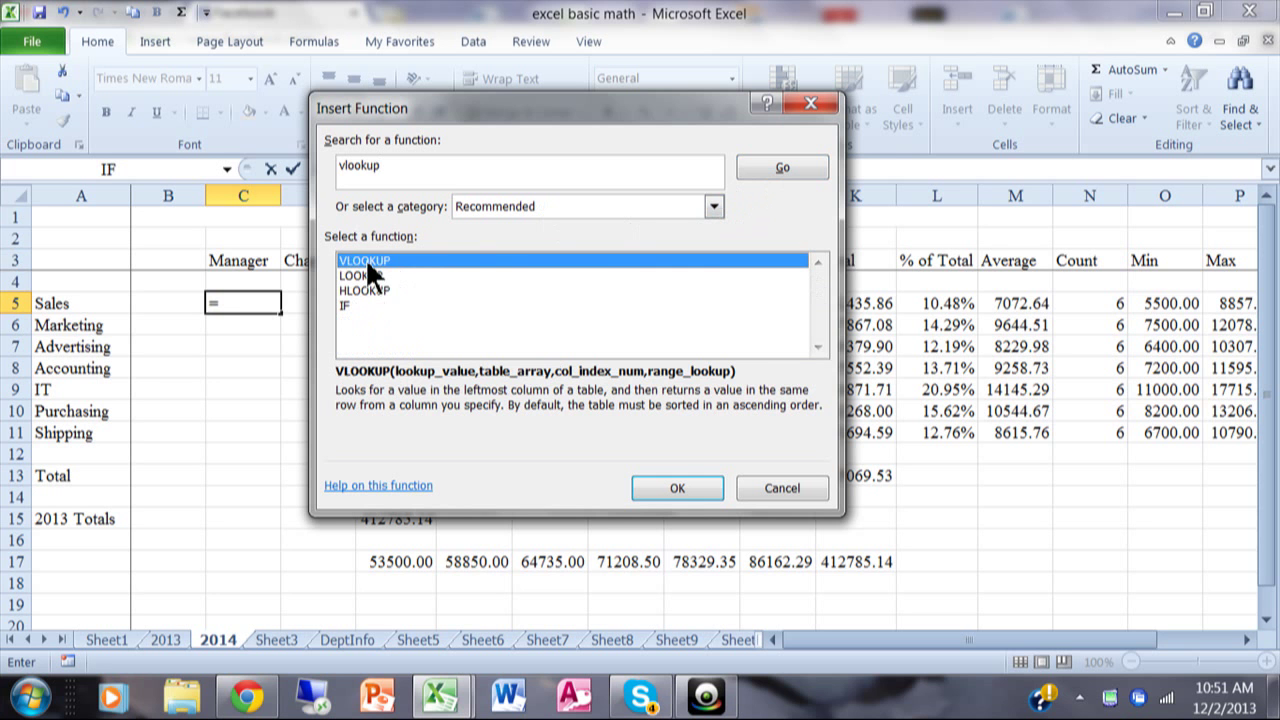
click(690, 493)
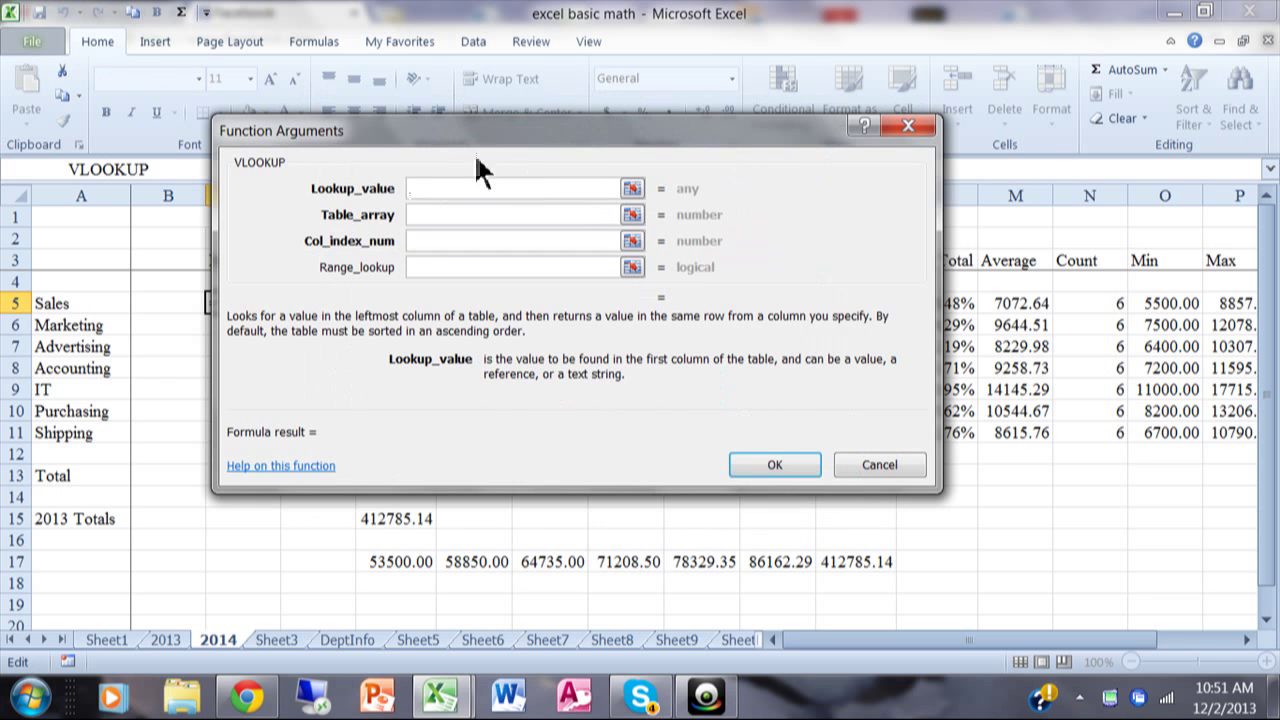
Set the VLOOKUP lookup value to the Sales department cell A5, moving the arguments dialog clear of the cells.
drag(458, 130, 600, 127)
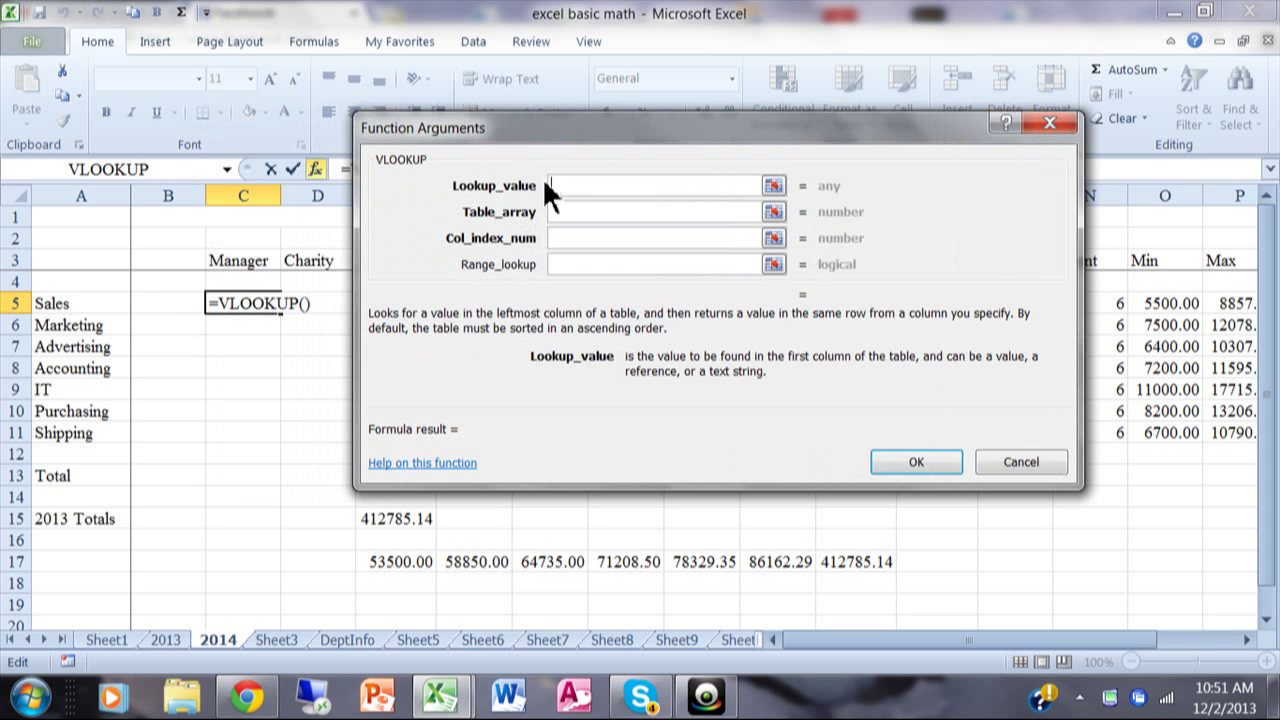
drag(543, 125, 543, 95)
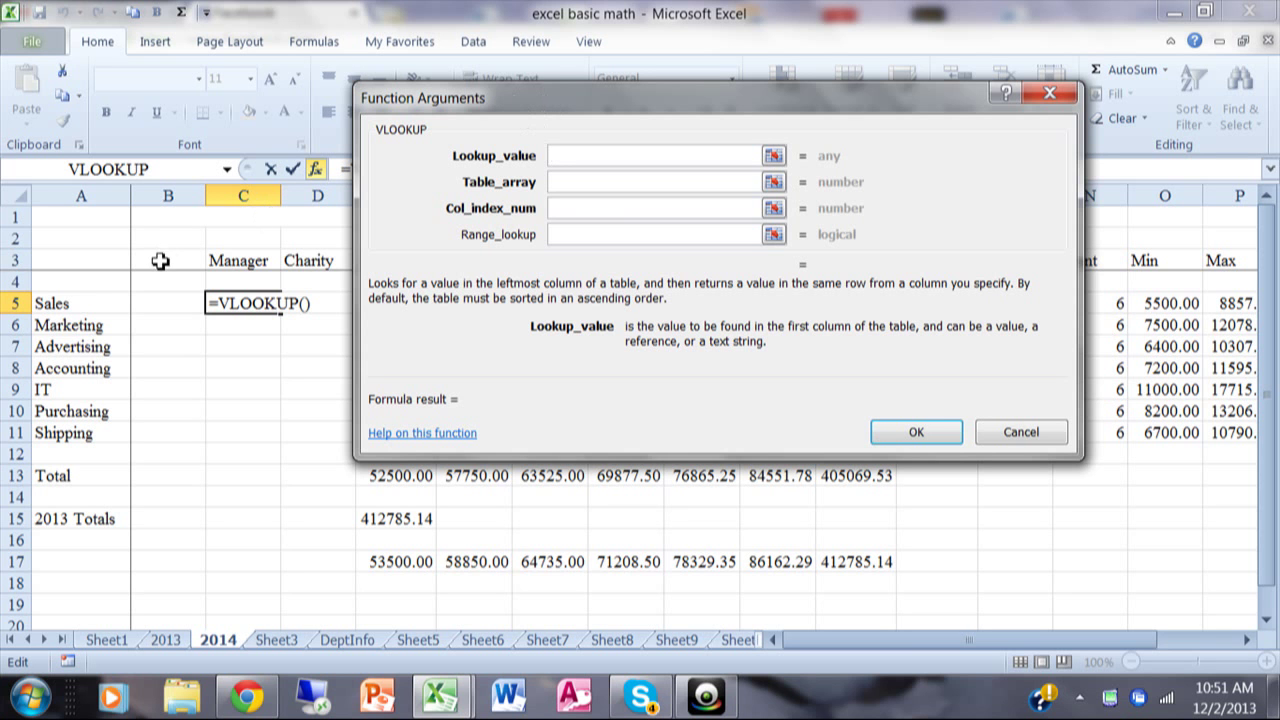
click(68, 304)
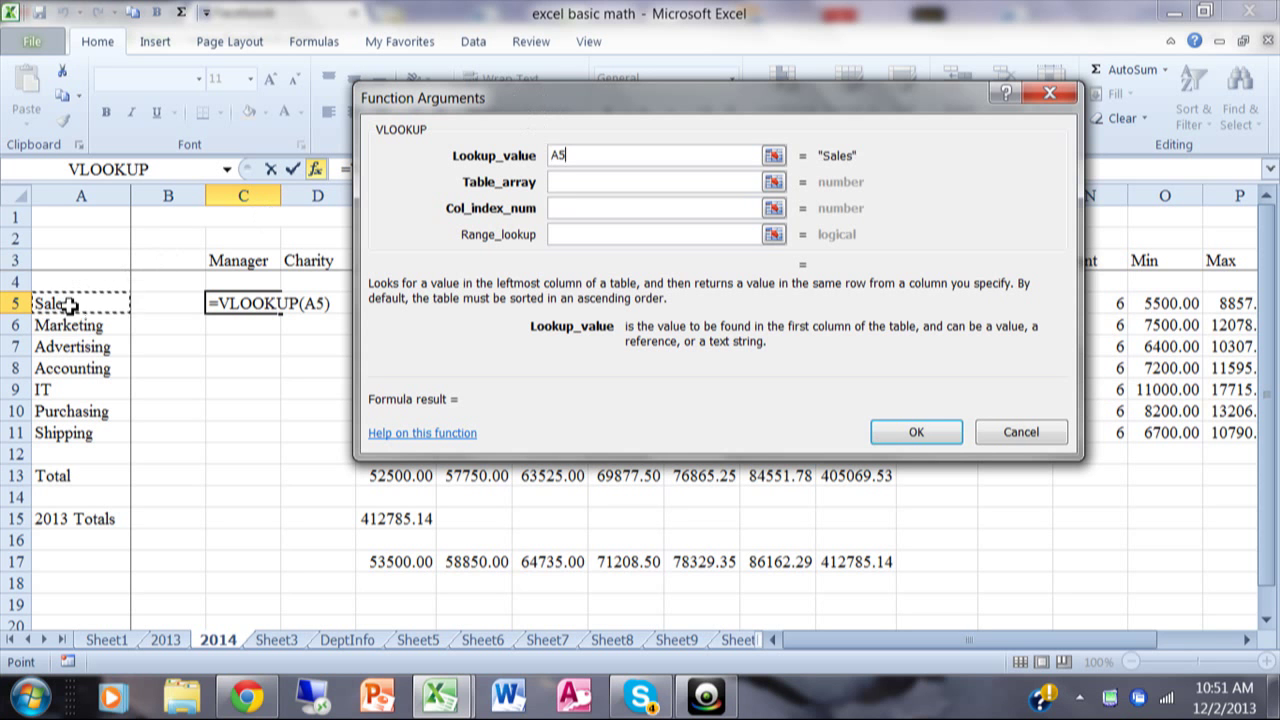
Set the VLOOKUP table array to the department data range A3:C9 on the DeptInfo sheet.
click(574, 182)
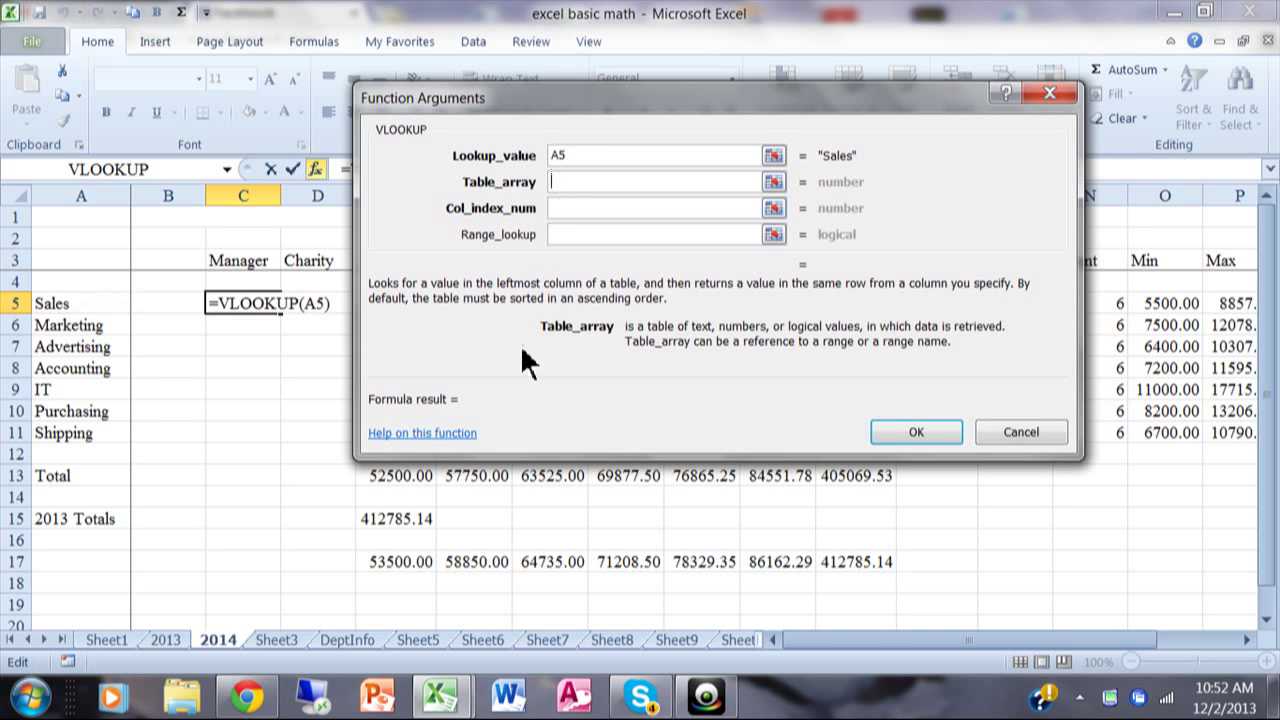
click(365, 646)
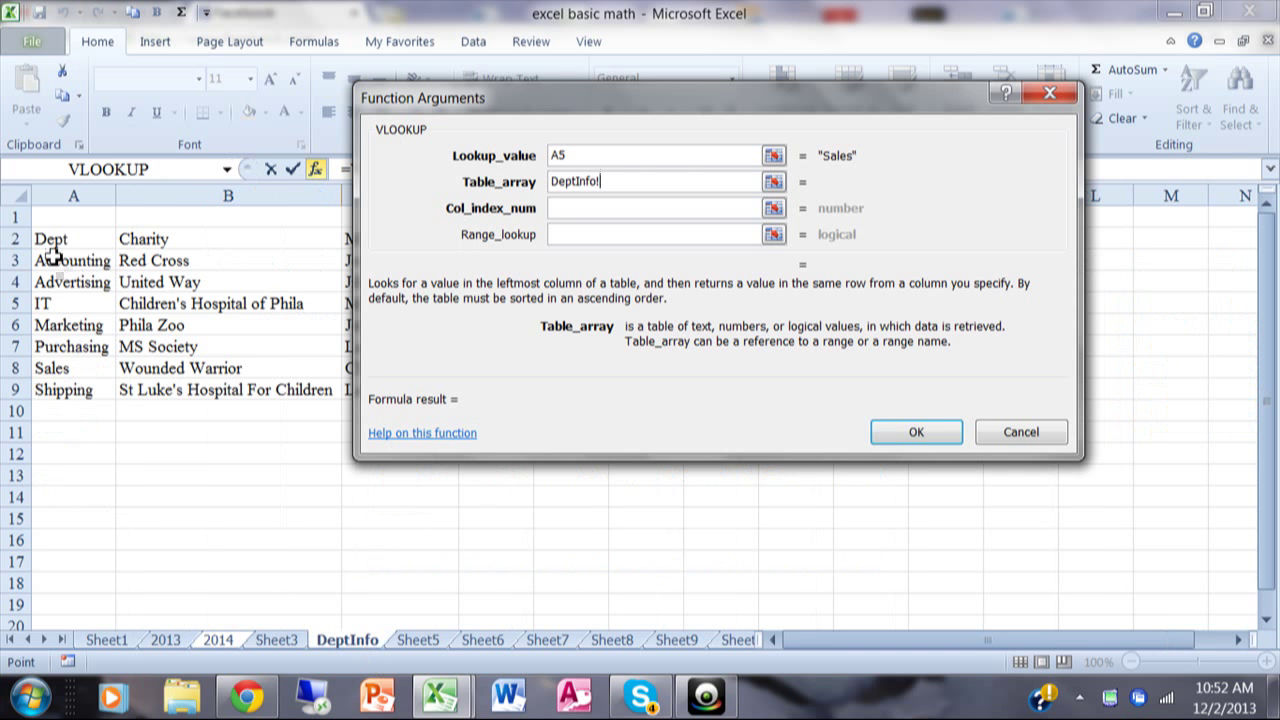
drag(52, 258, 373, 390)
text(,DeptInfo!A3:C9)
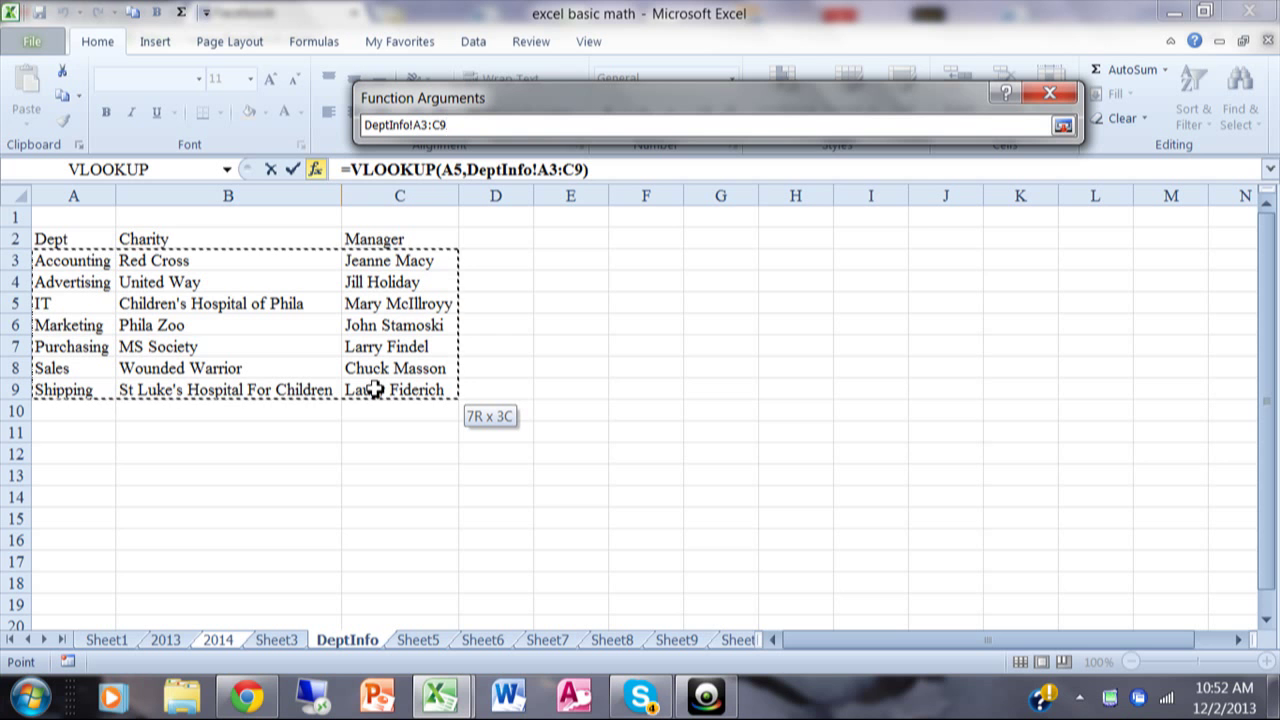
text(,)
text(,)
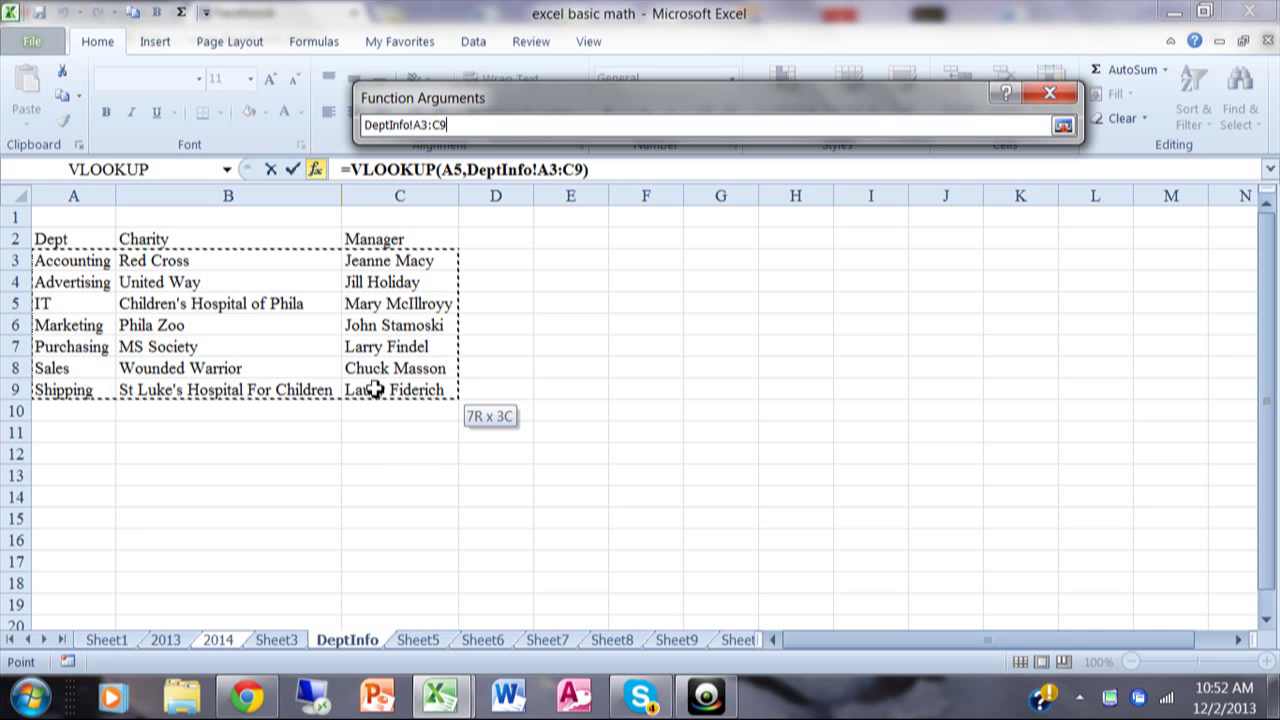
drag(372, 388, 372, 386)
drag(567, 104, 696, 105)
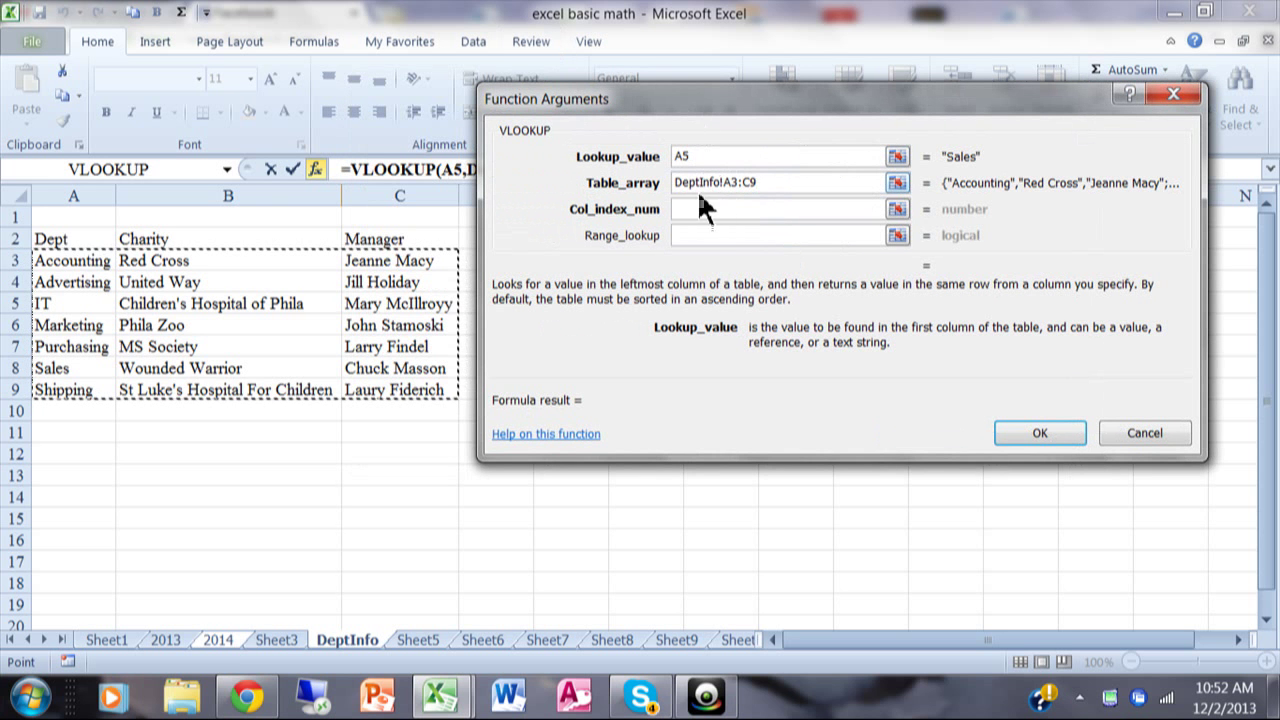
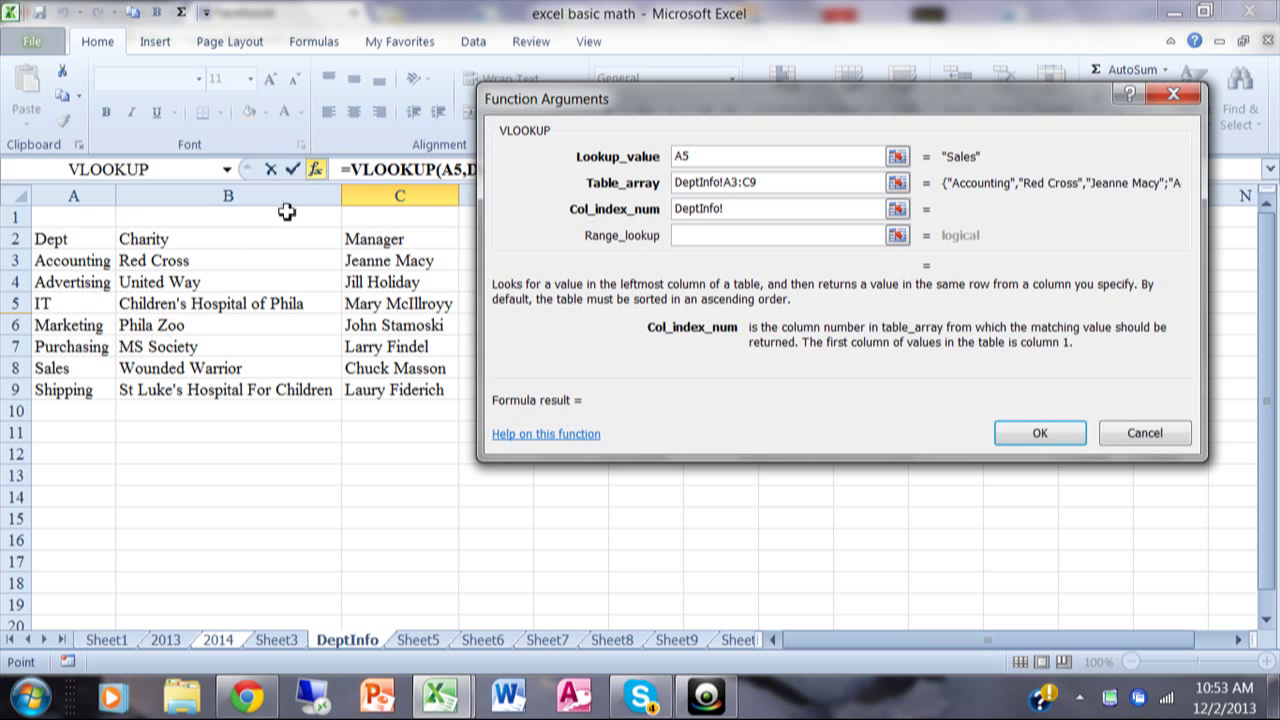
Clear the stray sheet reference from the column index argument and set it to 3 for the Manager column.
key(BackSpace)
key(BackSpace)
key(BackSpace)
key(BackSpace)
key(BackSpace)
key(BackSpace)
key(BackSpace)
key(BackSpace)
key(BackSpace)
key(BackSpace)
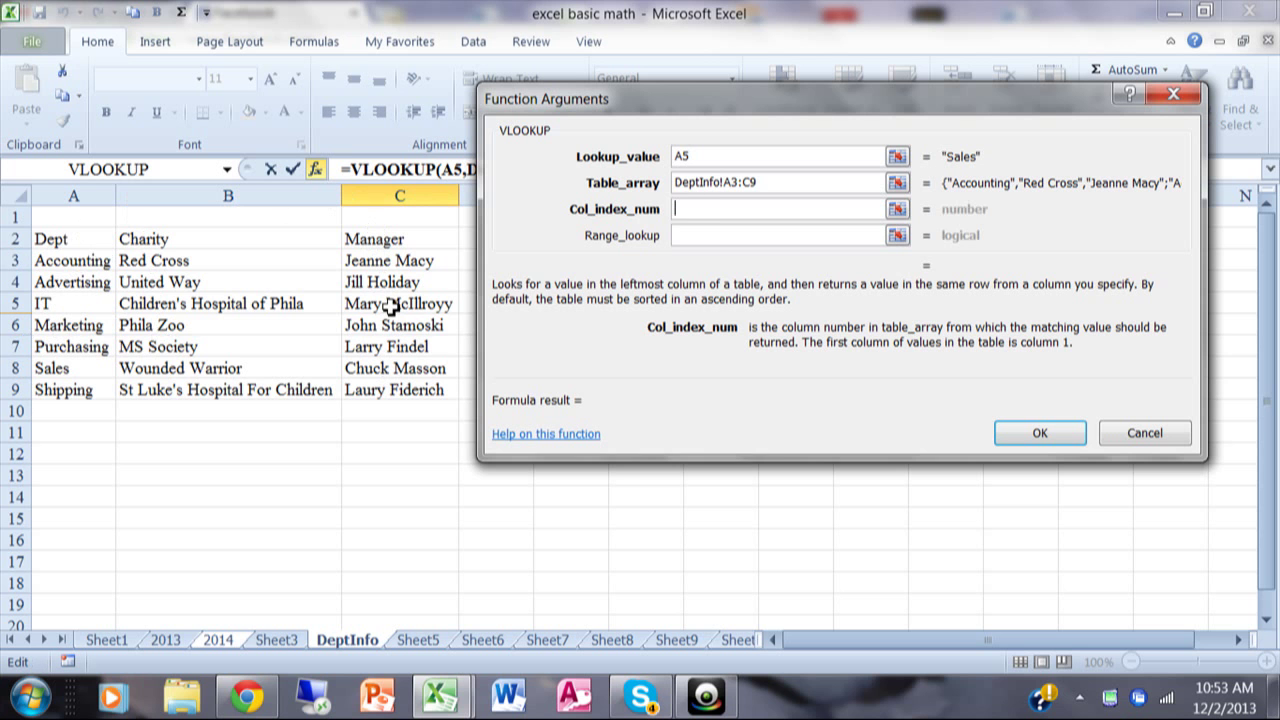
text(3)
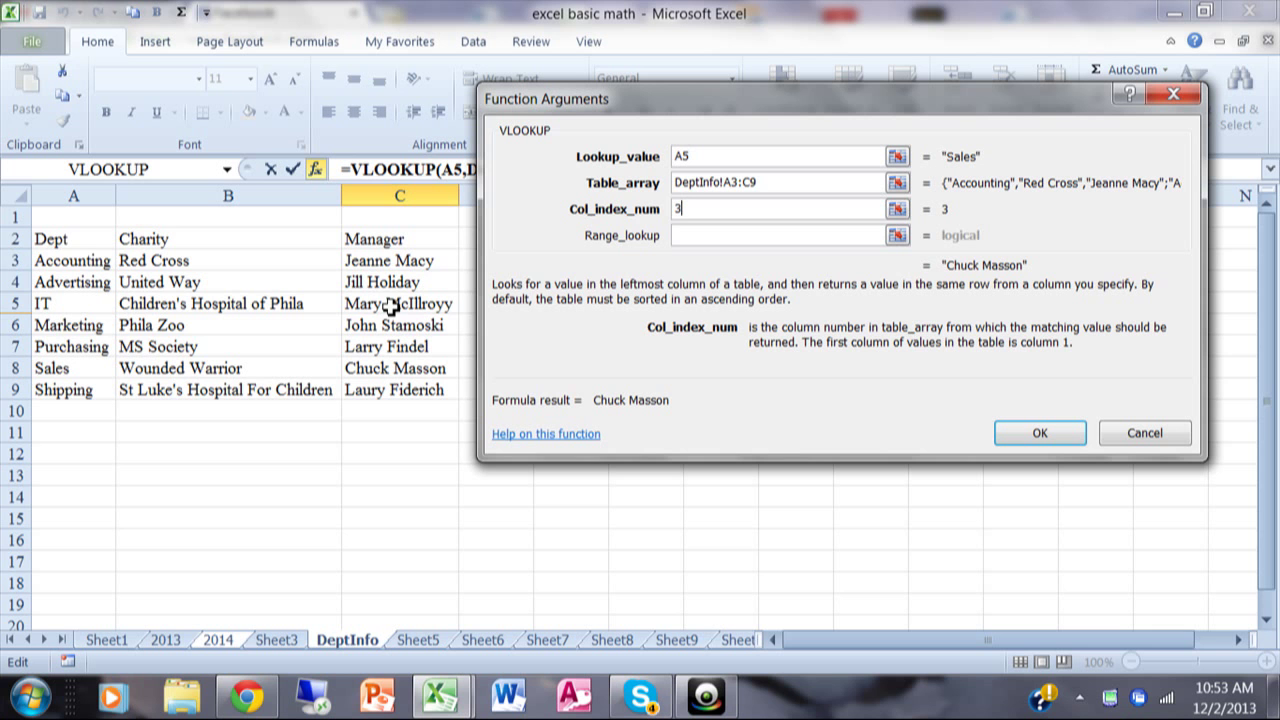
Set the range lookup argument to False for an exact match and complete the VLOOKUP formula.
click(741, 240)
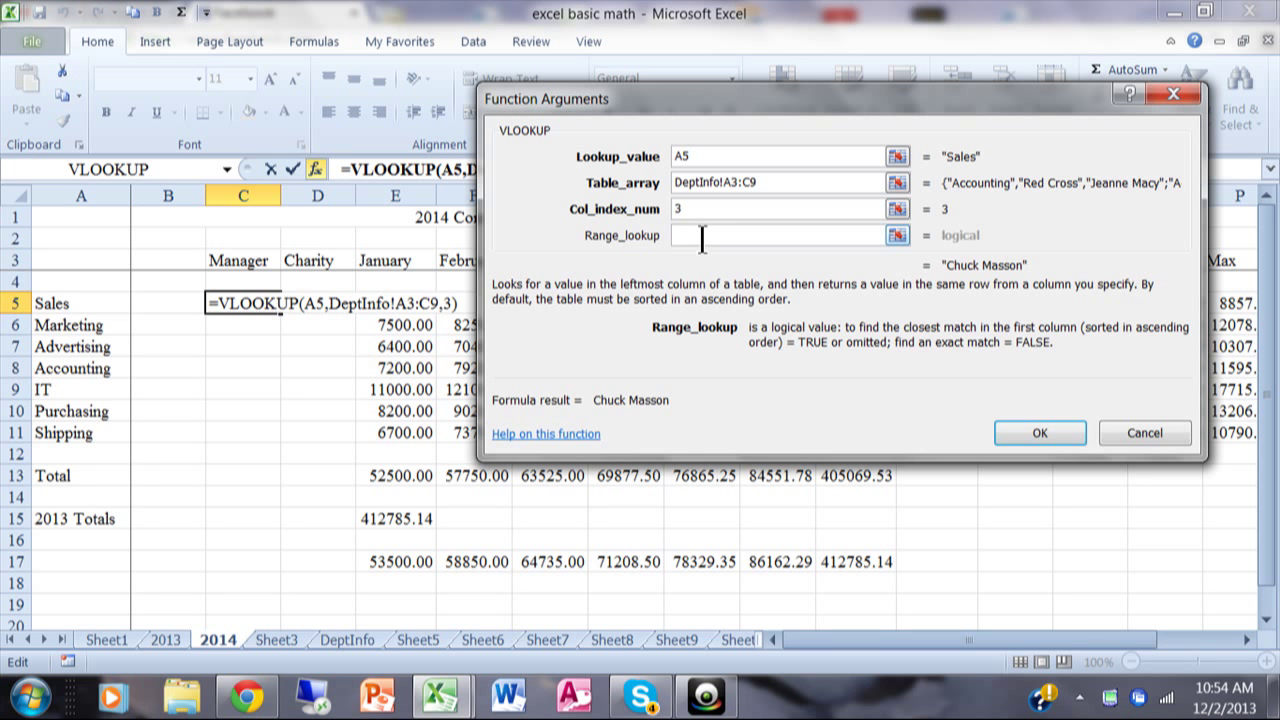
click(702, 238)
text(F)
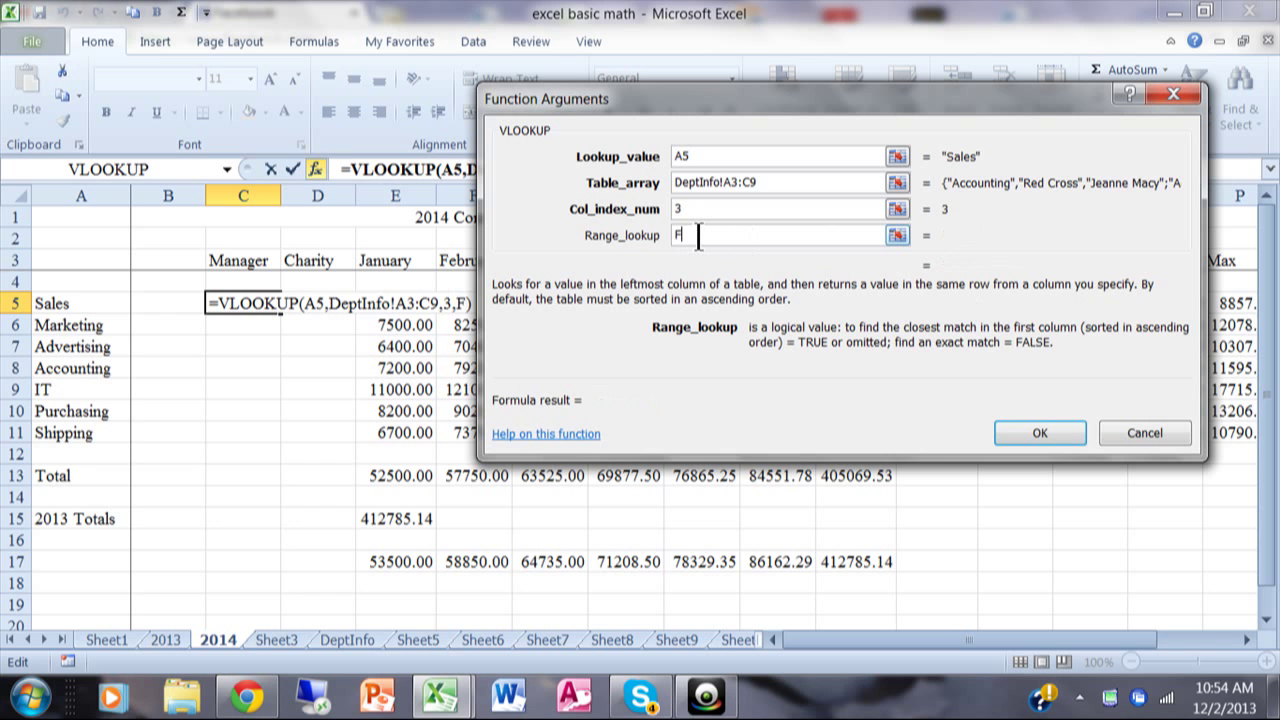
text(alse)
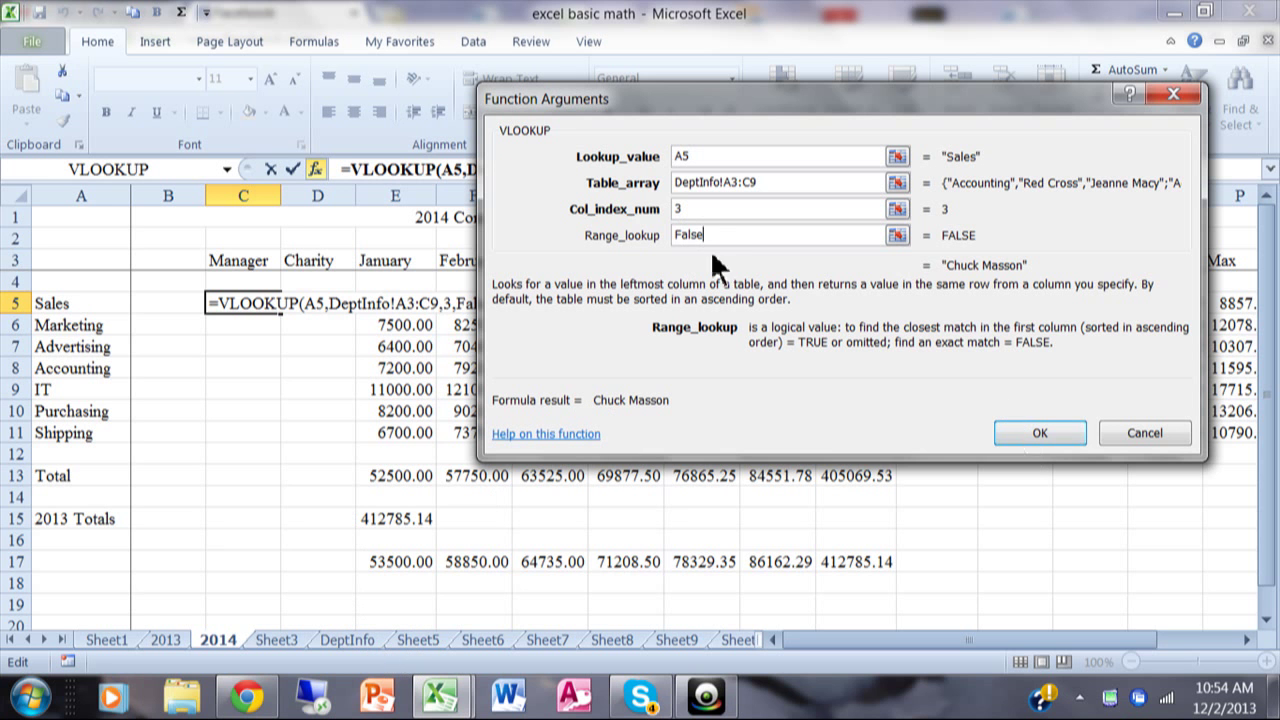
click(1036, 433)
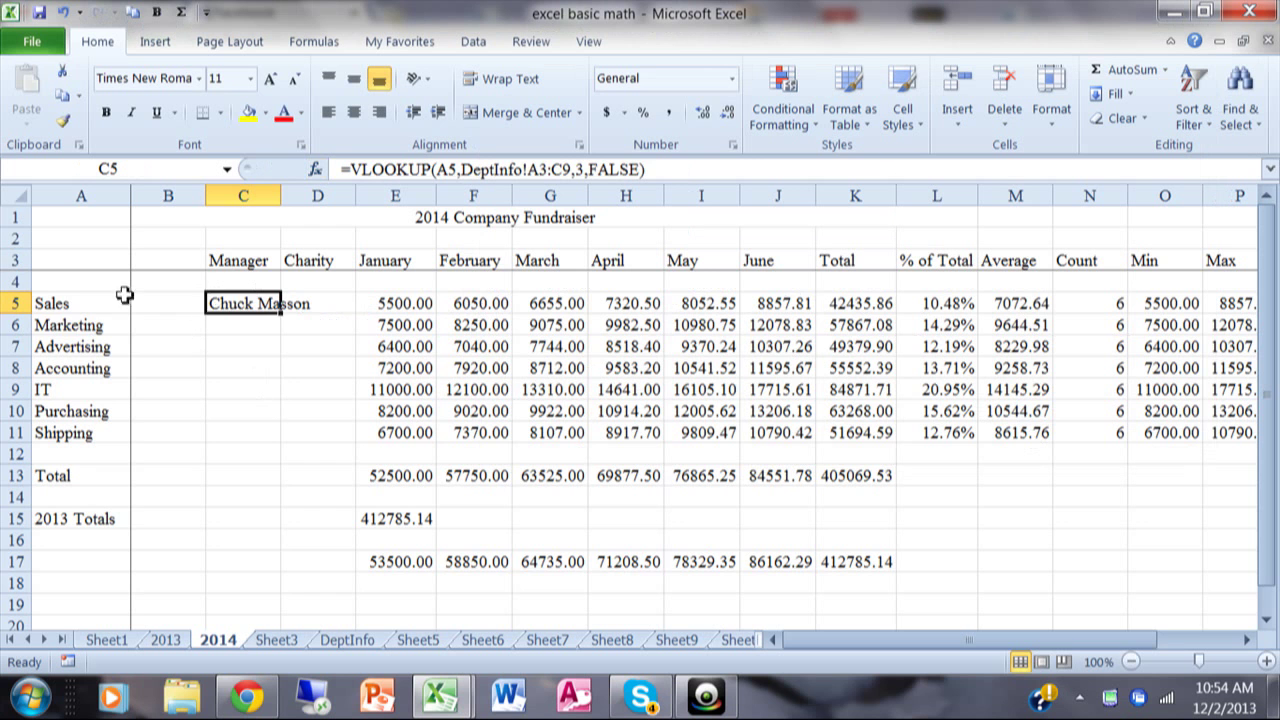
Auto-fit the width of the Manager column C to its contents.
click(77, 305)
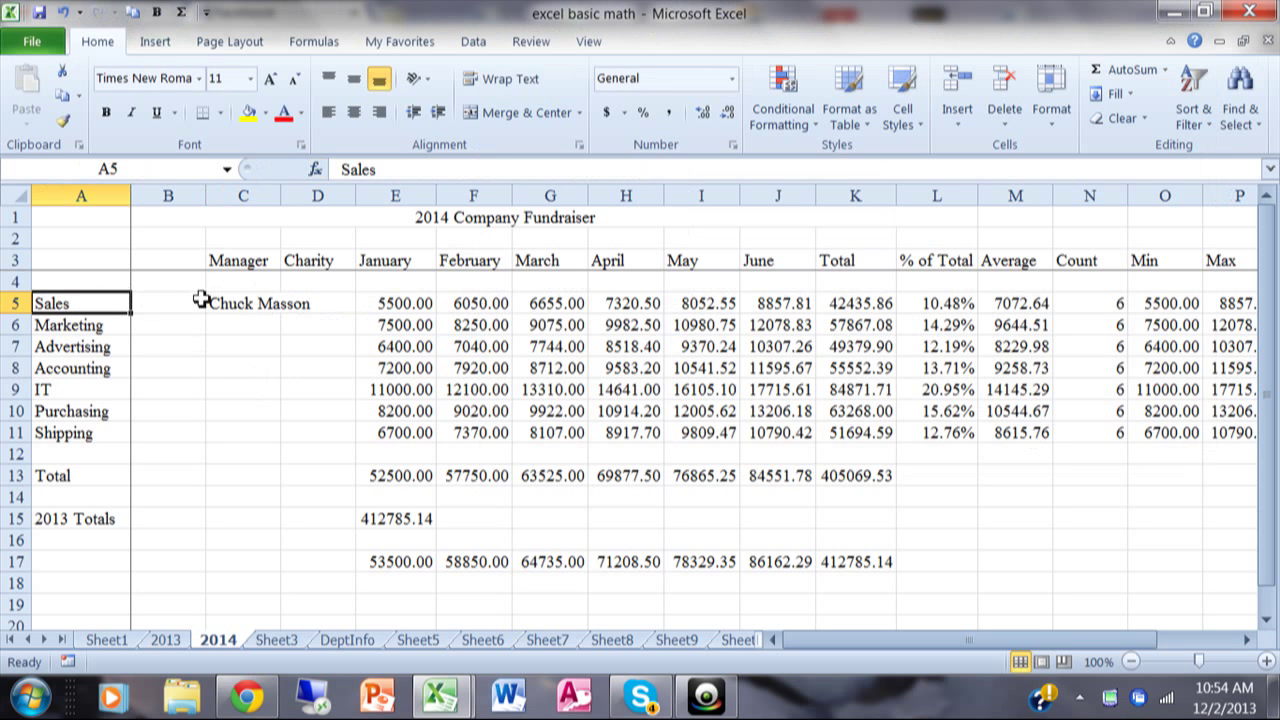
click(250, 304)
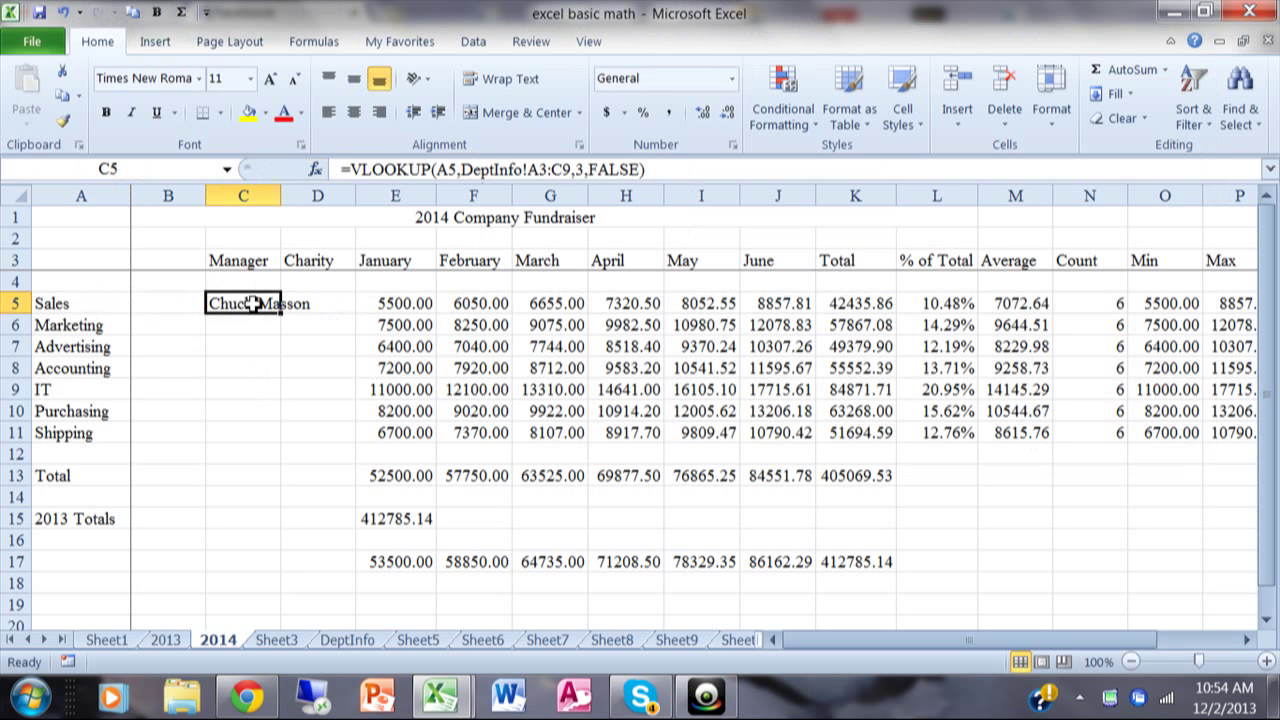
double_click(282, 194)
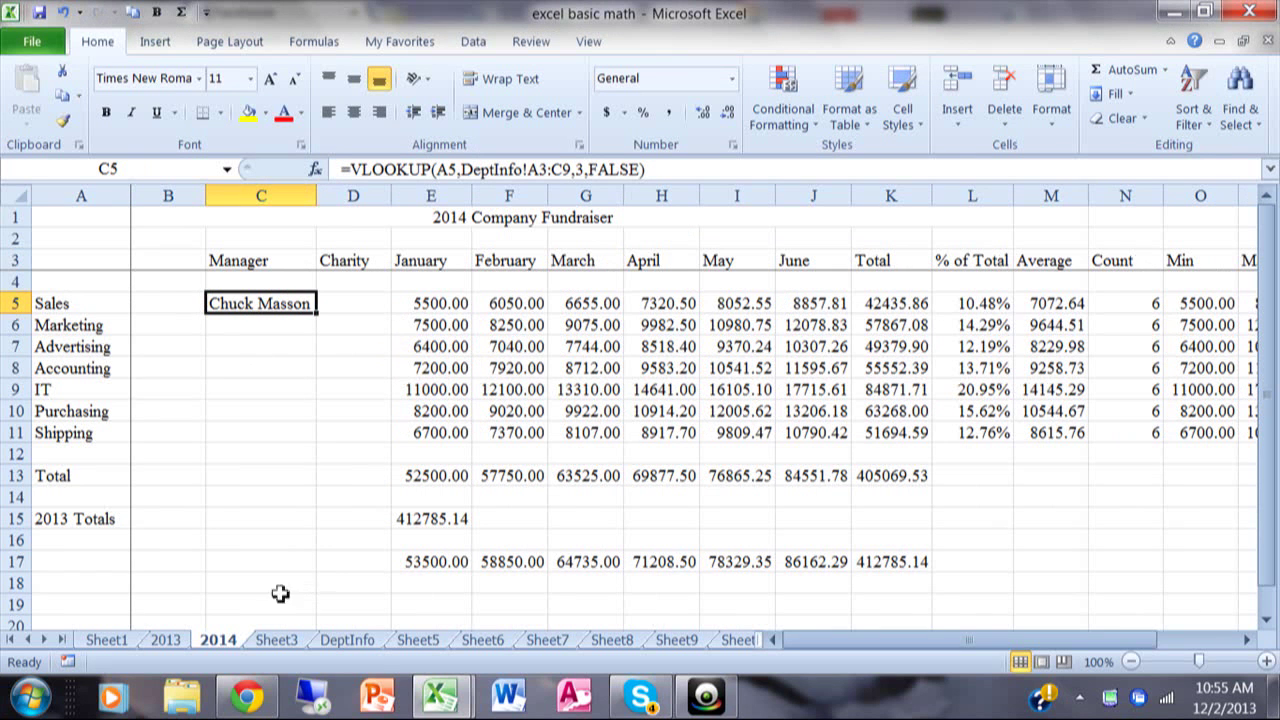
Check the Sales row's manager on the DeptInfo sheet against the lookup result, and return to the 2014 sheet.
click(358, 640)
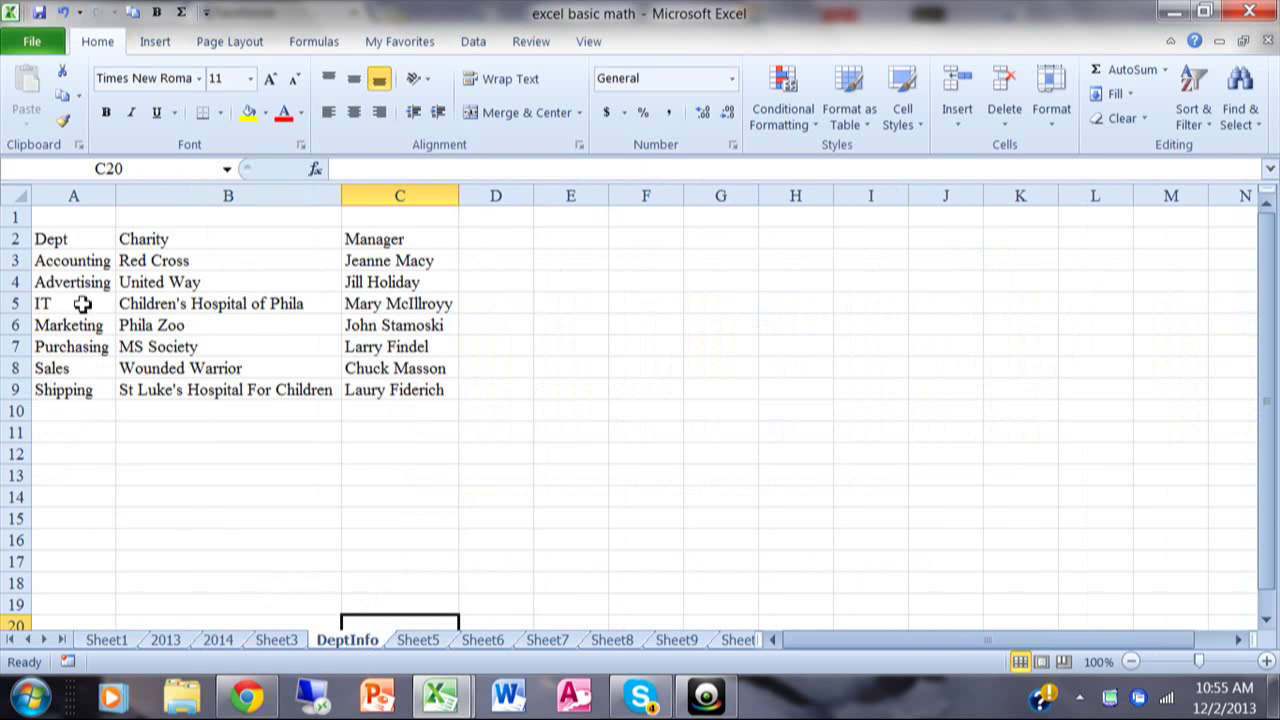
click(70, 386)
click(68, 370)
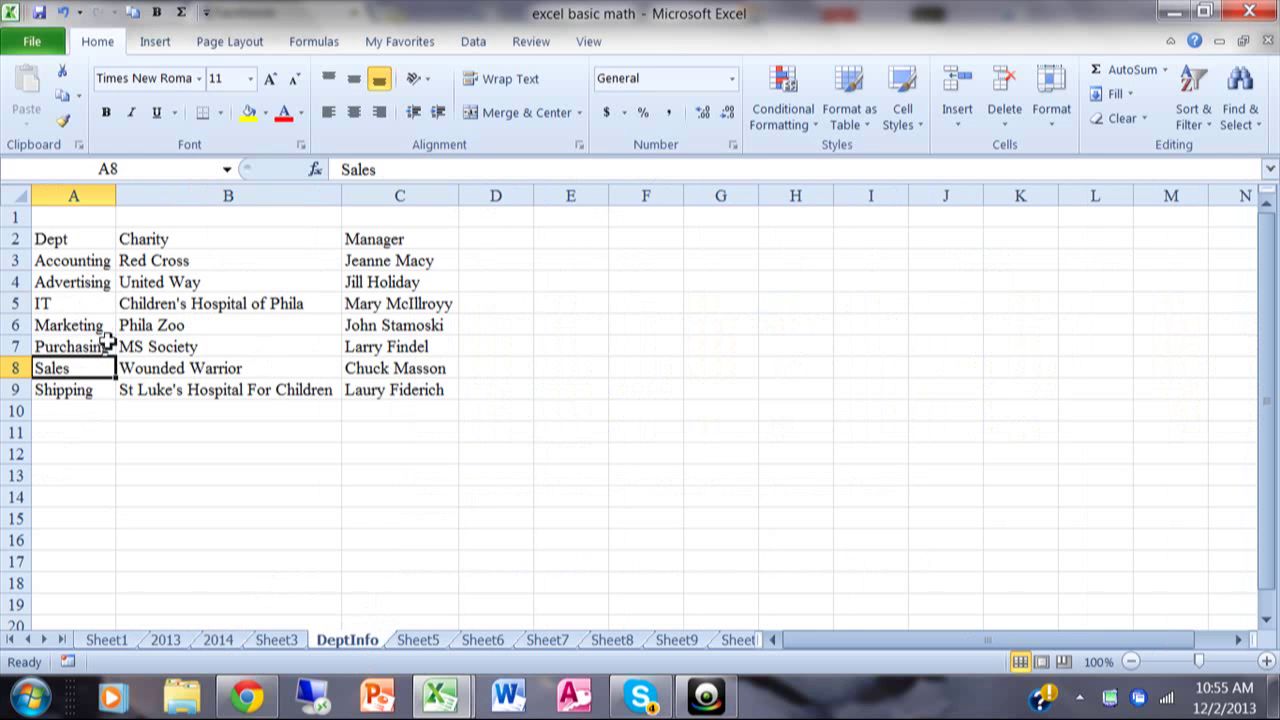
click(358, 372)
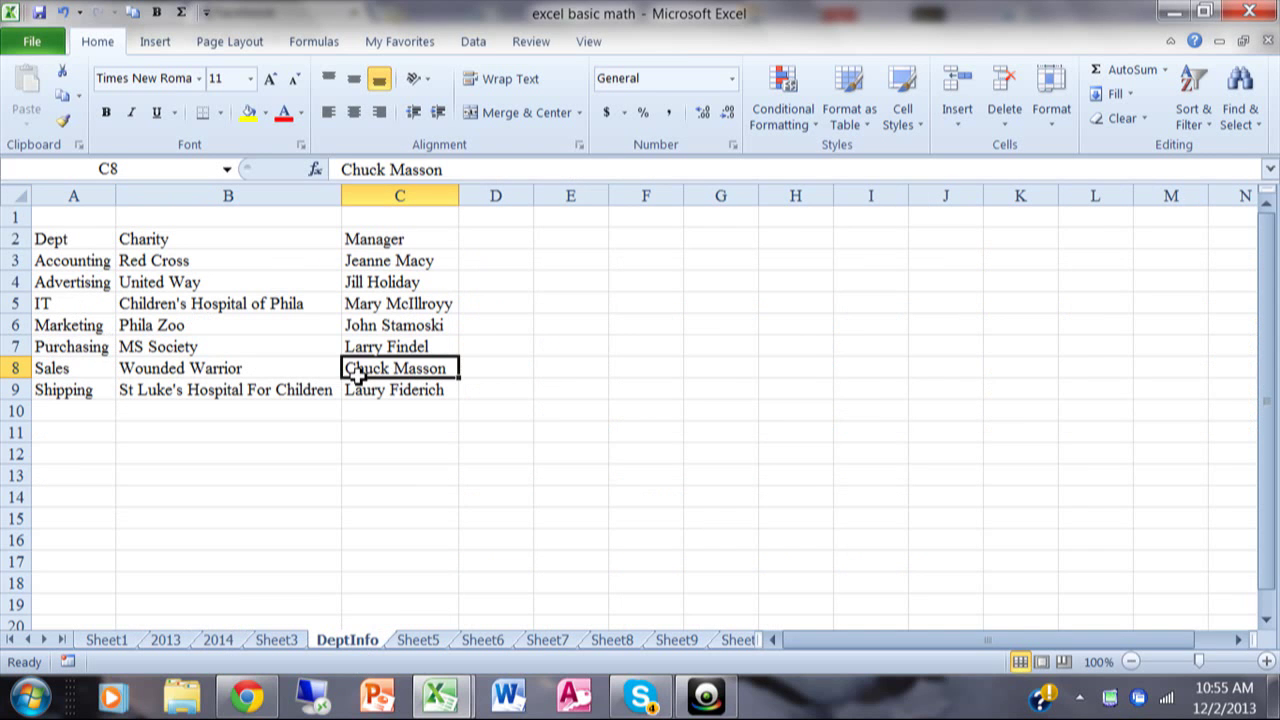
click(44, 368)
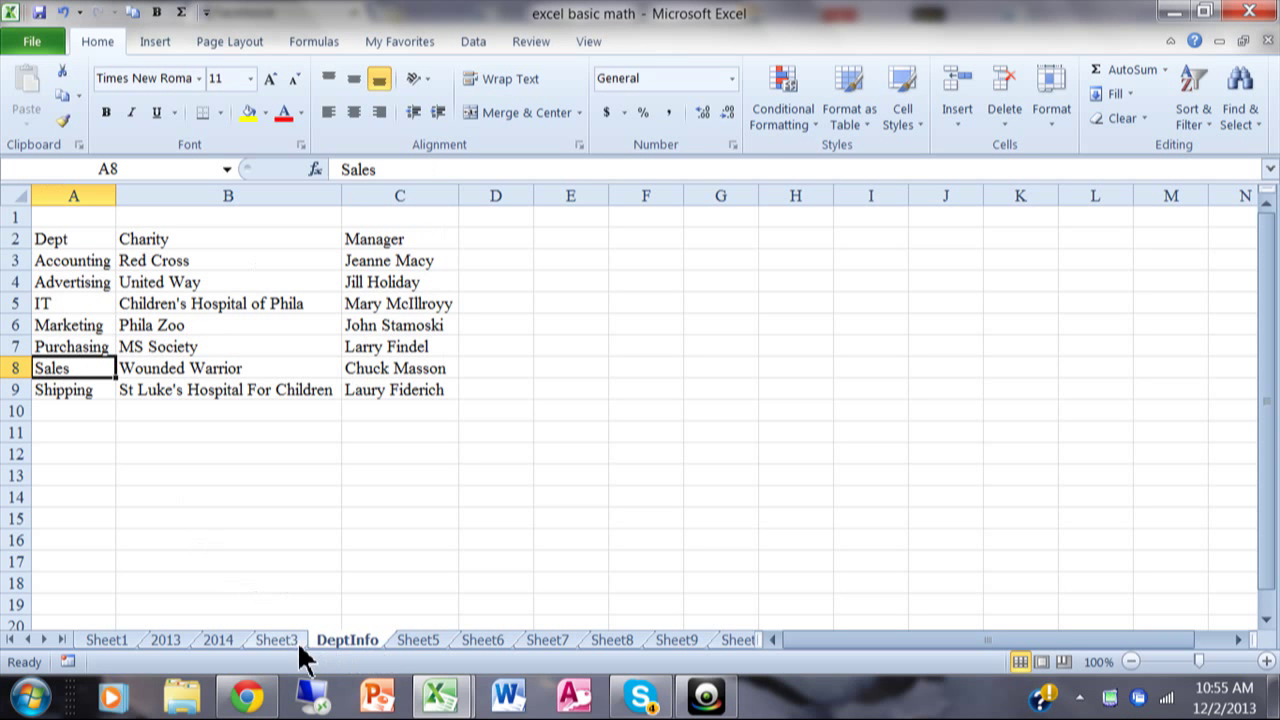
click(219, 641)
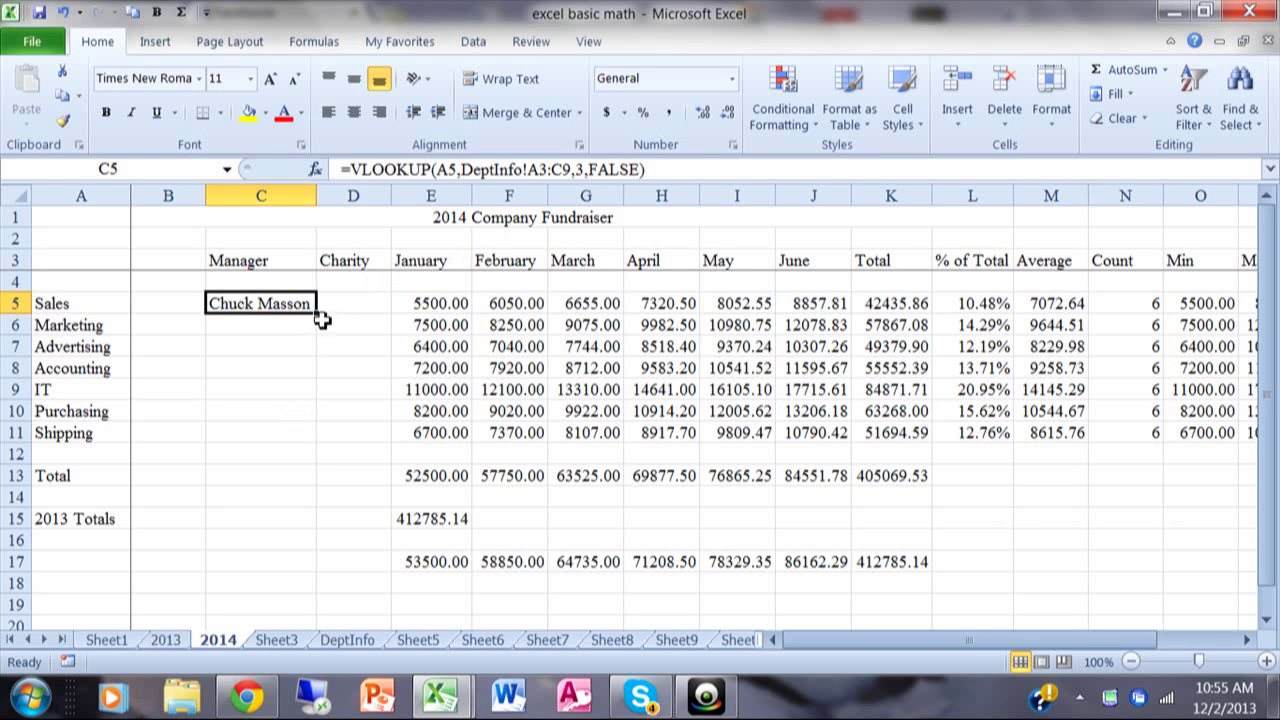
Try to fill the Manager formula with its relative table range from C5 down to C11, and inspect the copied formulas.
drag(316, 313, 316, 440)
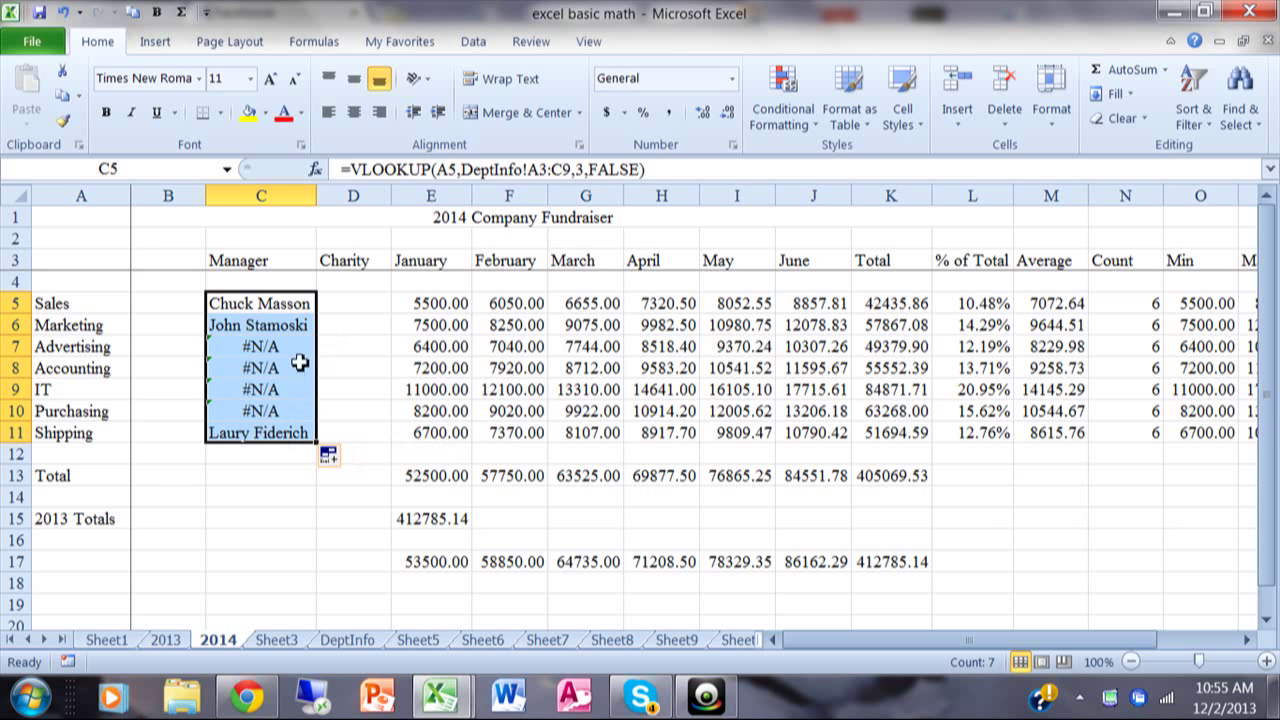
click(272, 303)
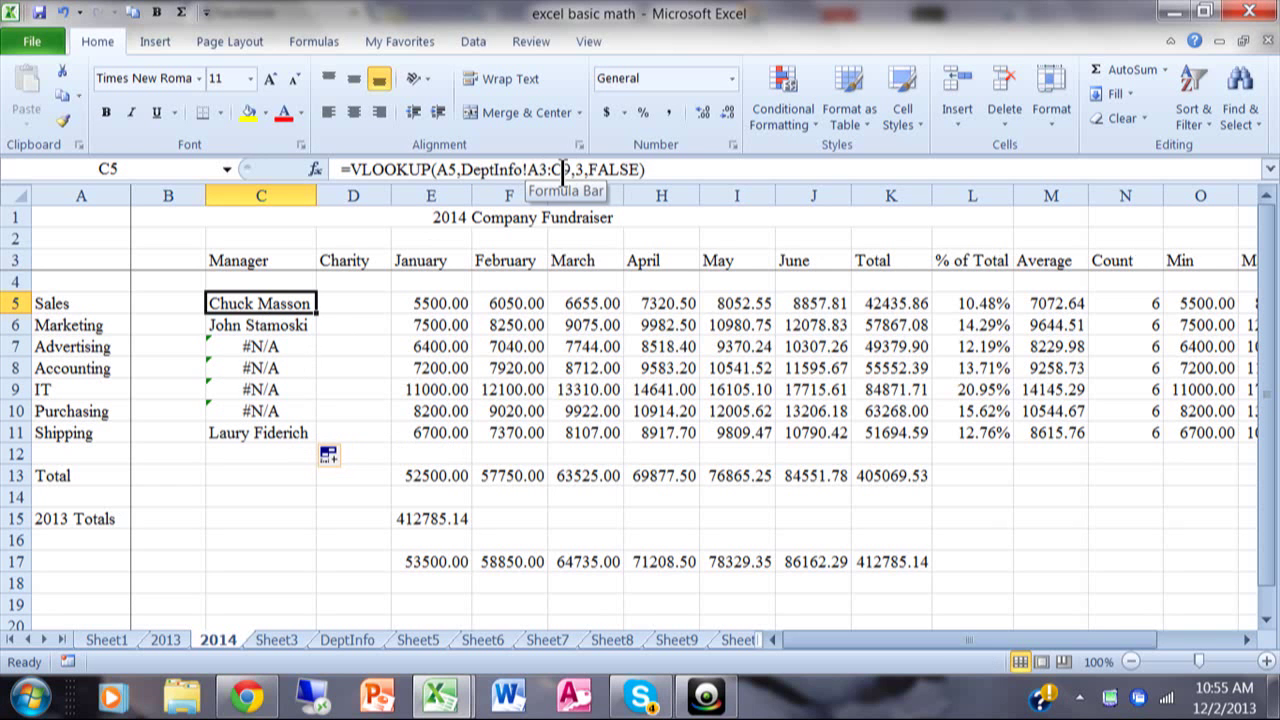
click(245, 329)
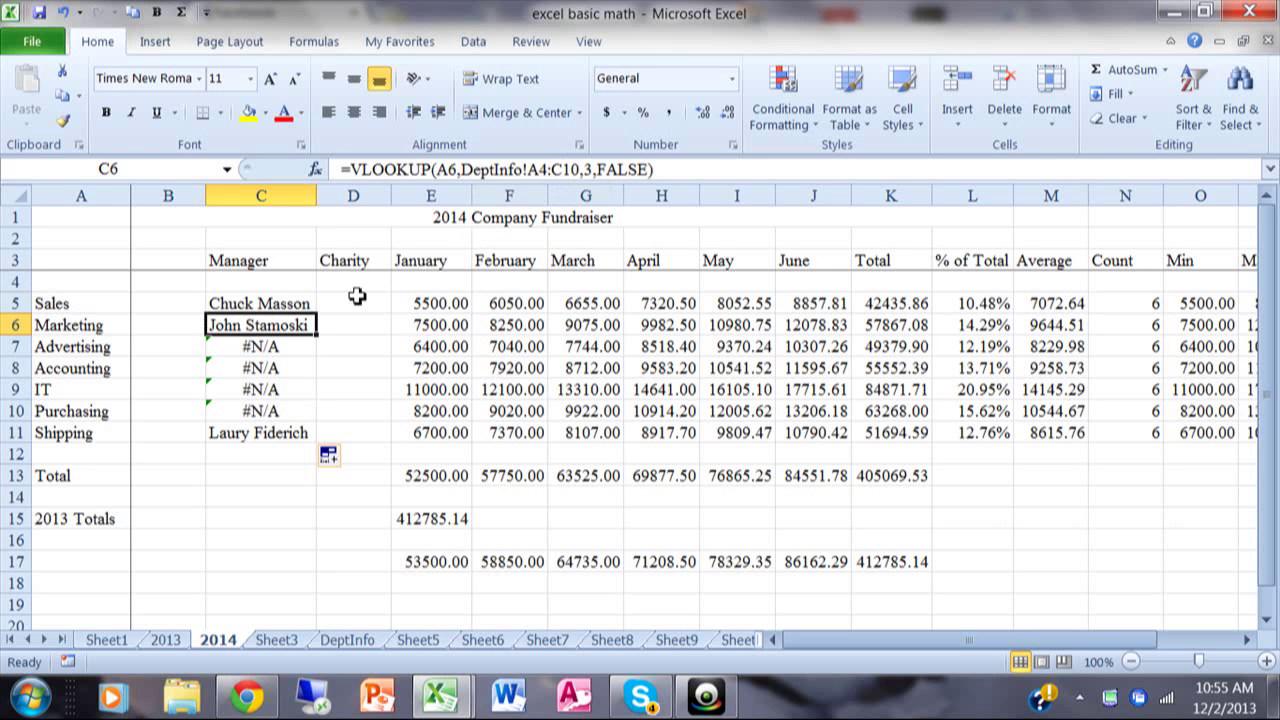
click(275, 346)
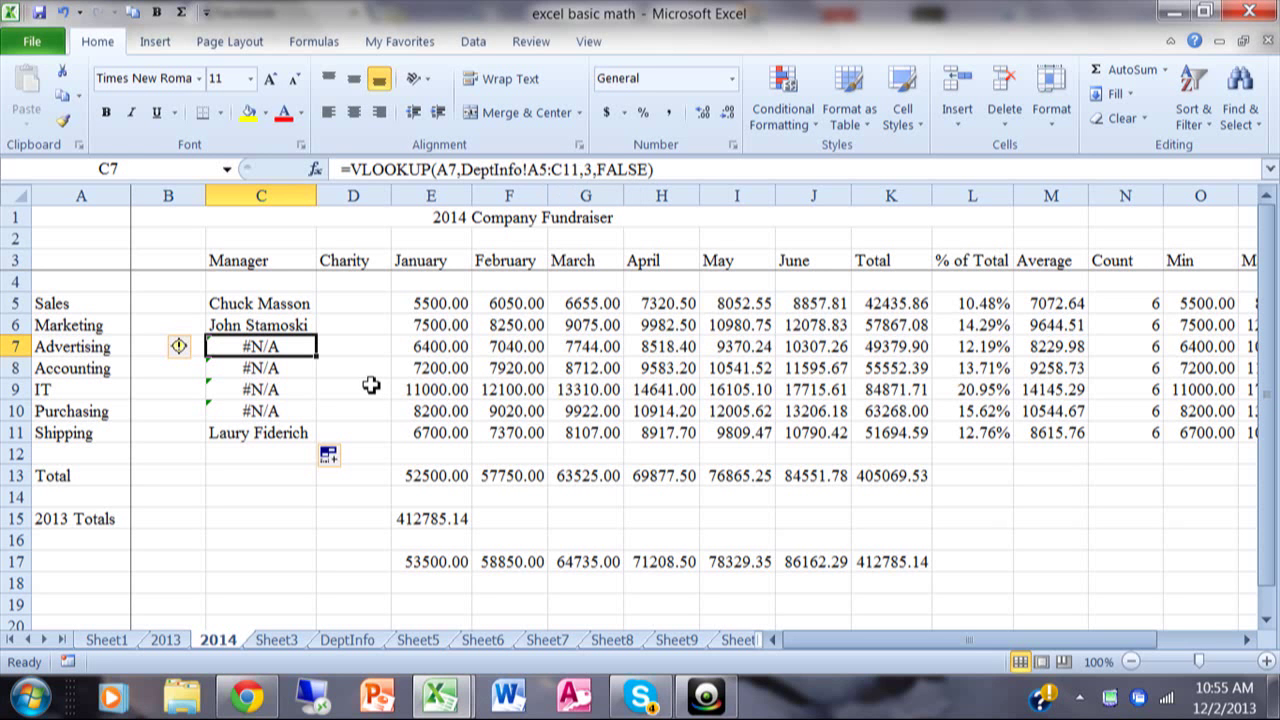
Make the table array in C5's VLOOKUP formula absolute as DeptInfo!$A$3:$C$9.
click(285, 305)
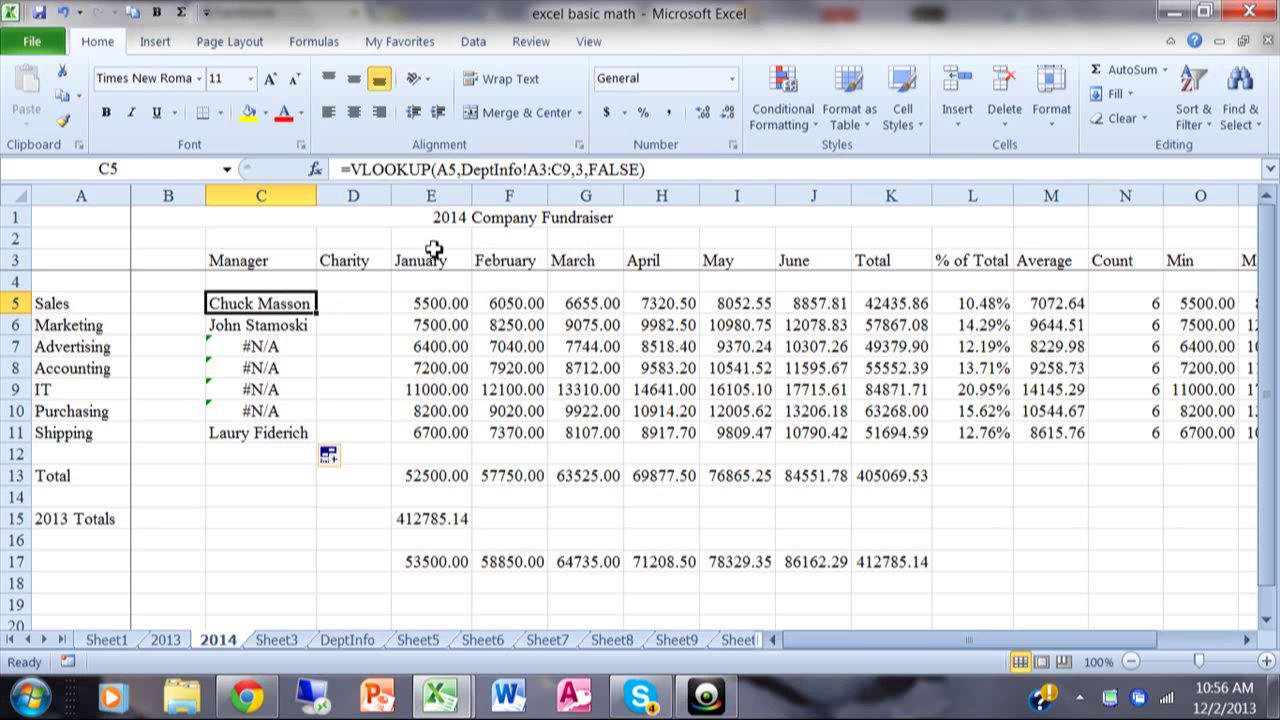
click(531, 170)
text($)
key(Right)
text($)
key(Right)
text($)
key(Right)
text($)
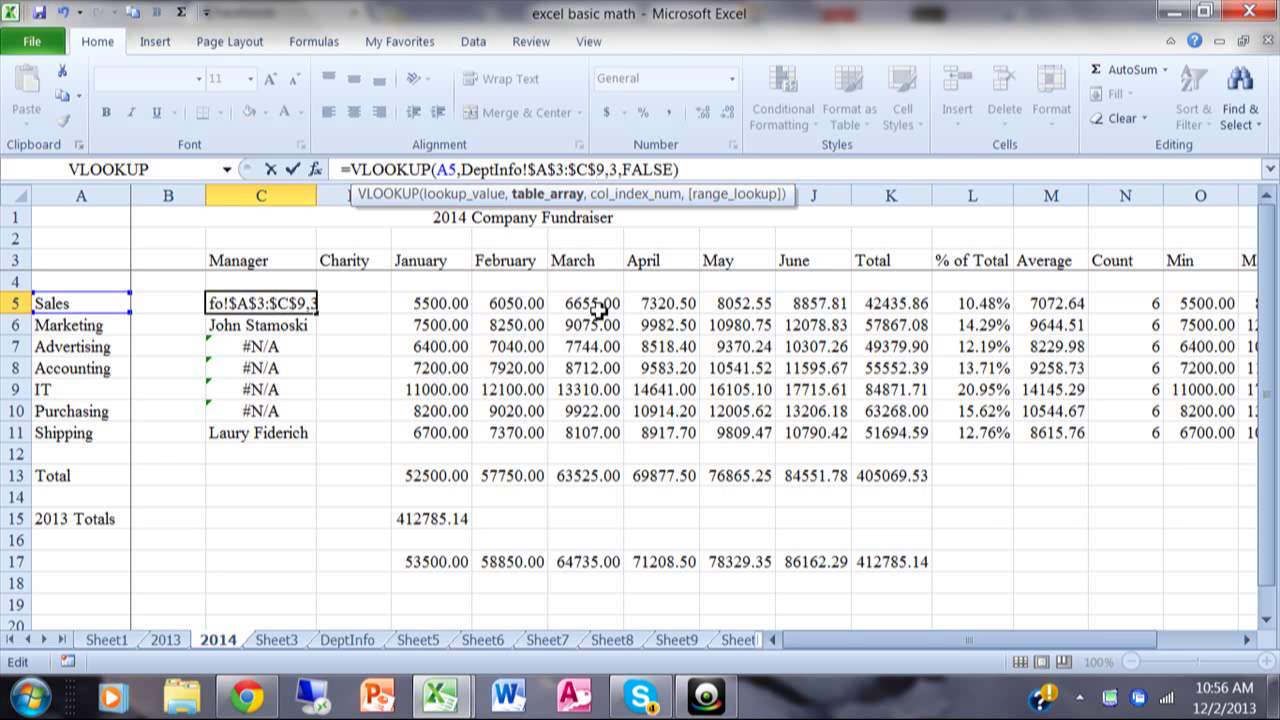
key(Return)
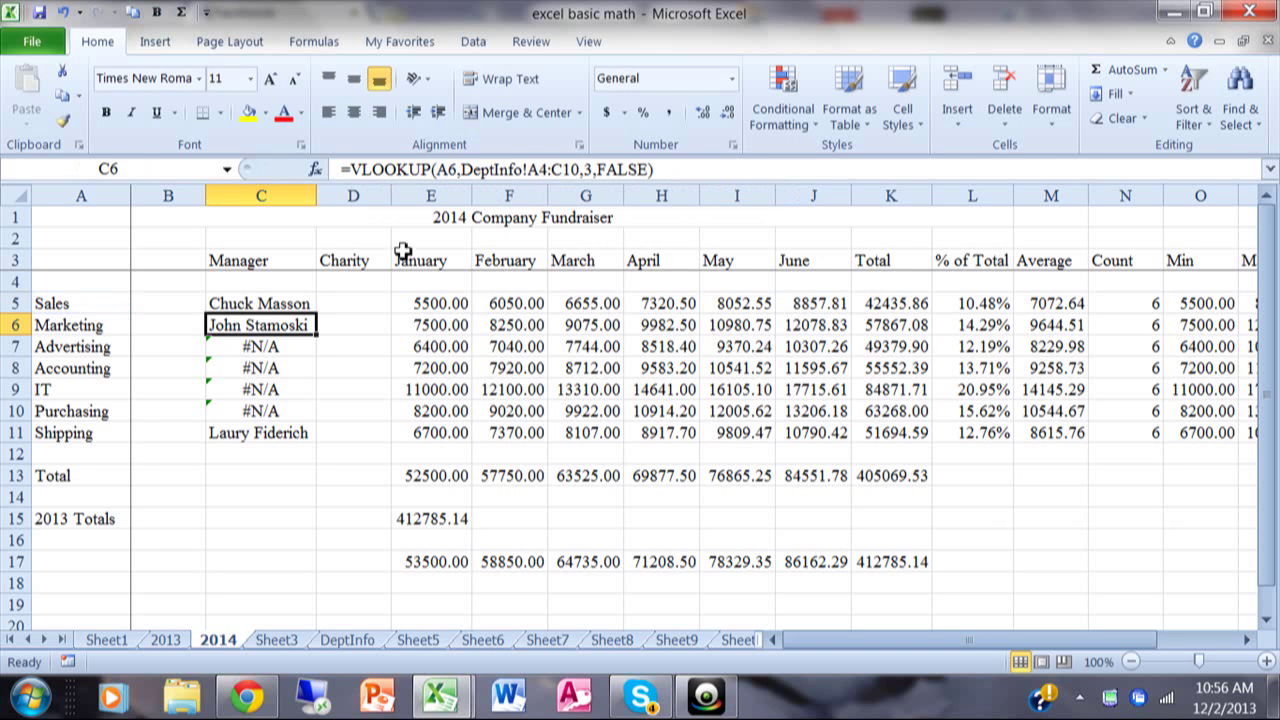
Fill the Manager formula from C5 down to C11 and check the copied formula in C6.
click(276, 303)
drag(316, 314, 318, 444)
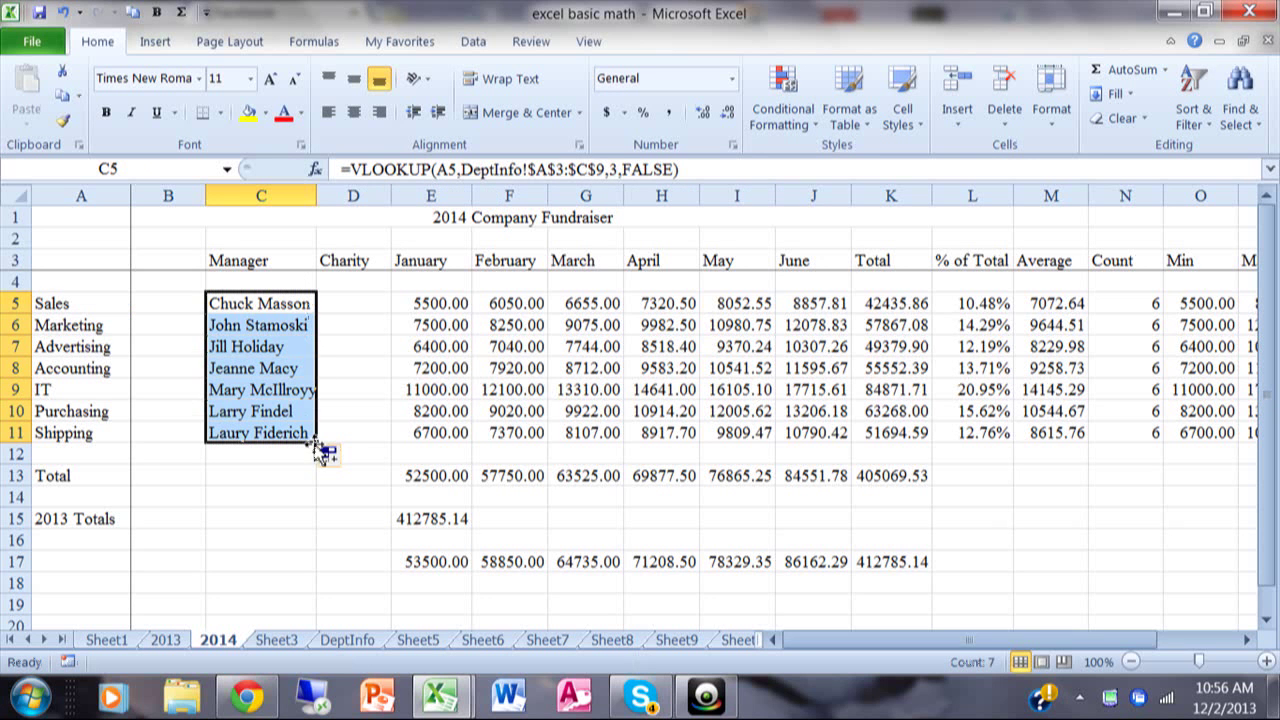
click(274, 326)
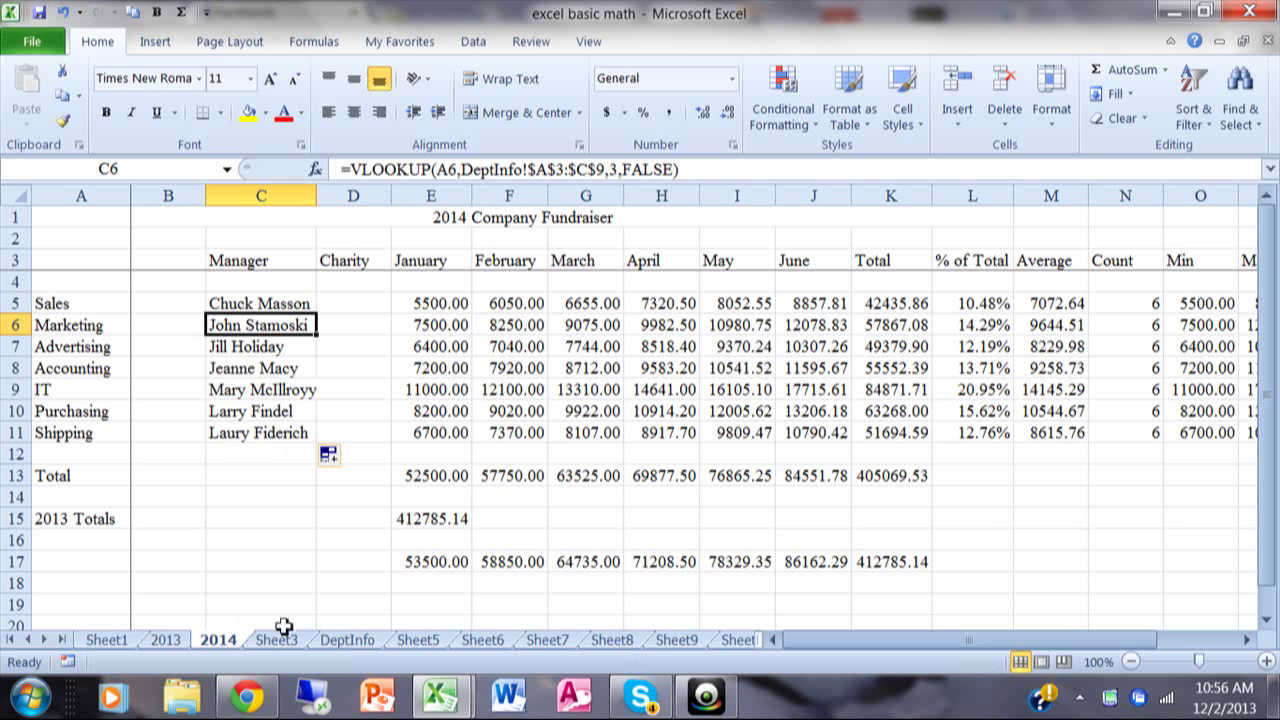
Compare the looked-up managers on the 2014 sheet with the department rows on the DeptInfo sheet.
click(364, 648)
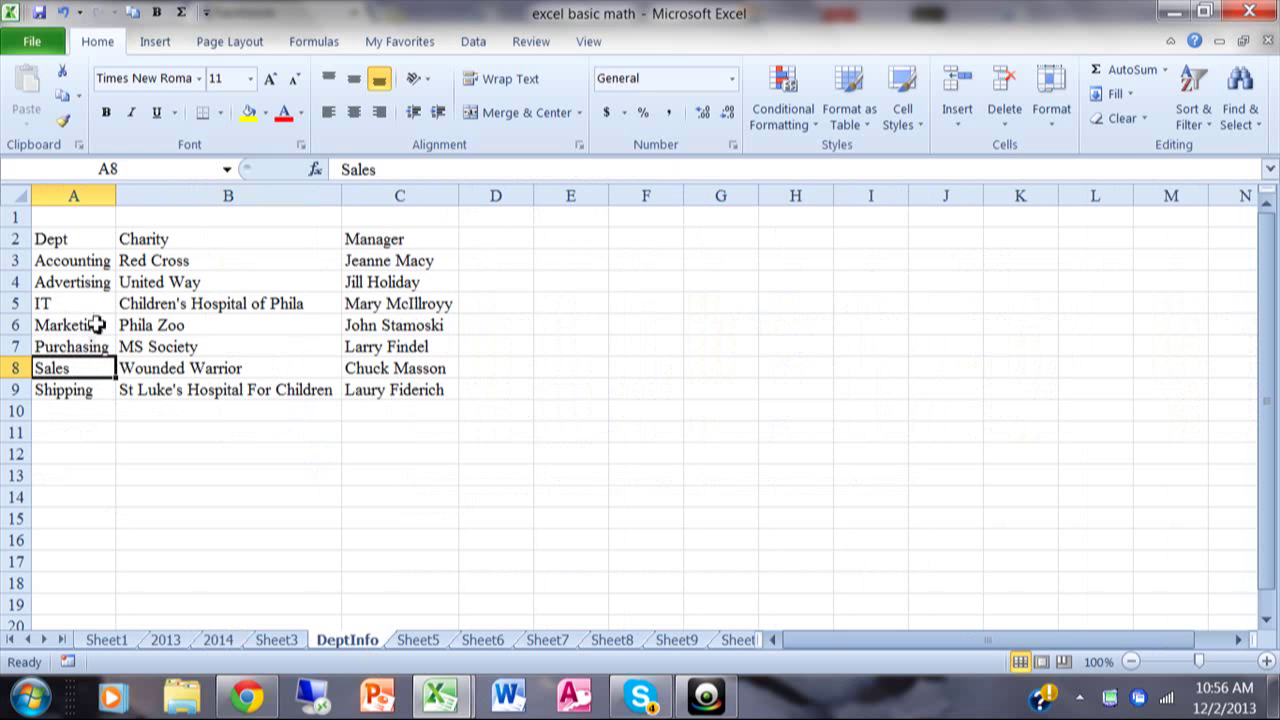
click(226, 645)
click(245, 366)
click(250, 350)
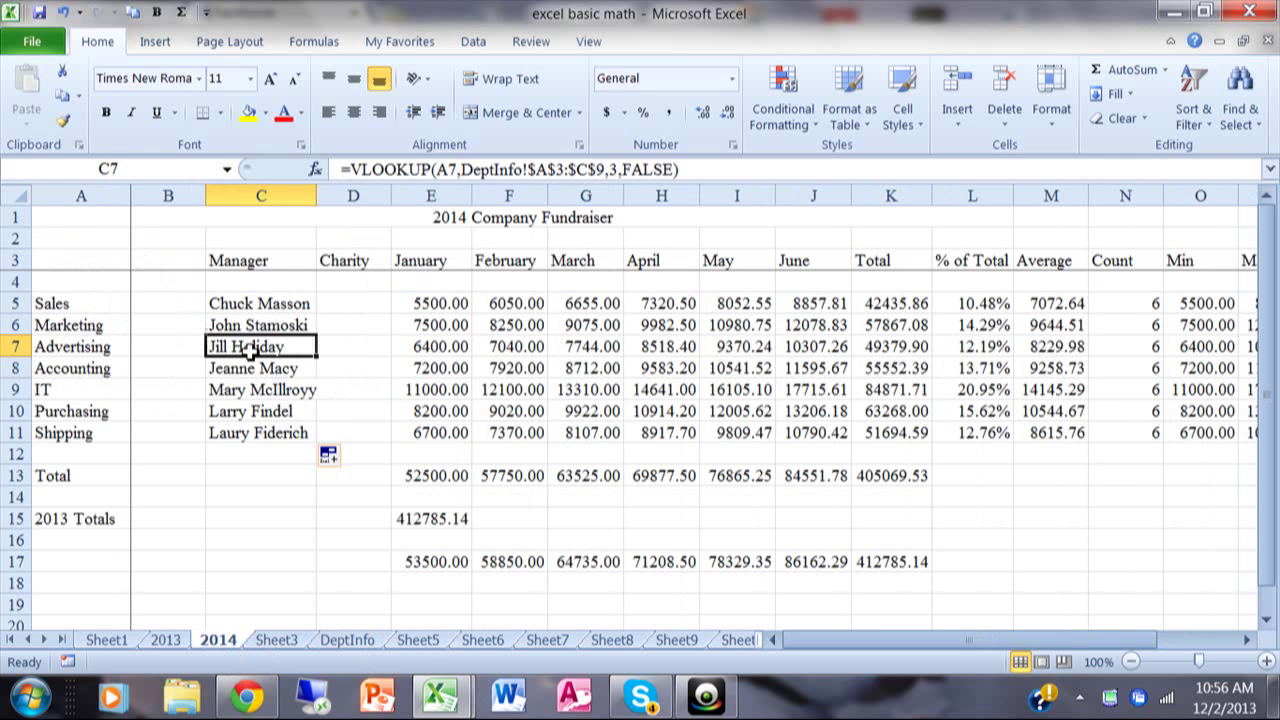
click(362, 645)
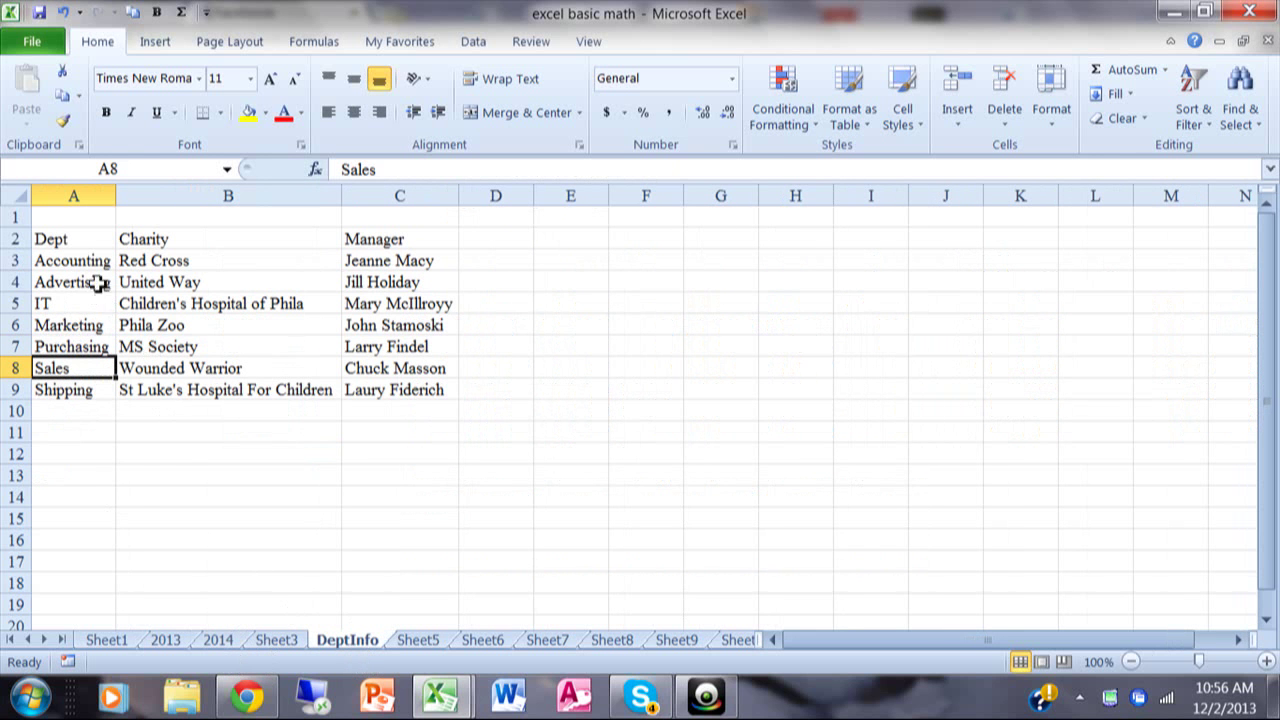
click(226, 644)
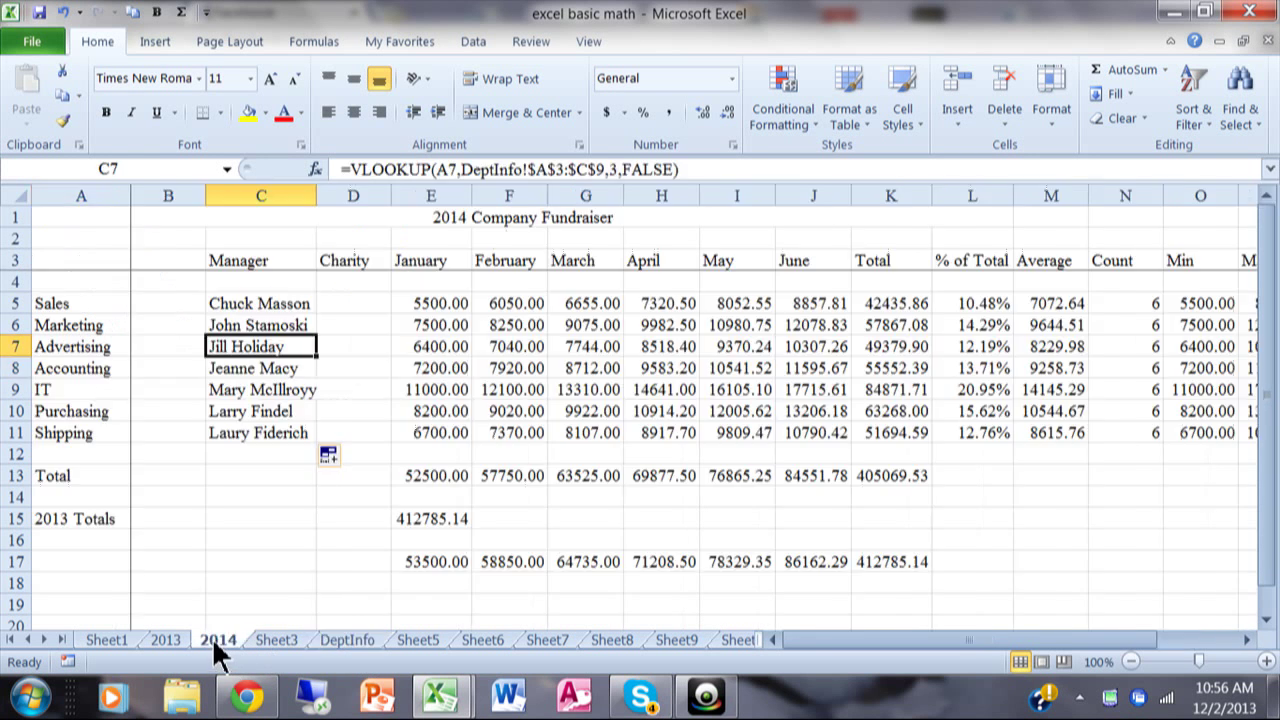
click(254, 301)
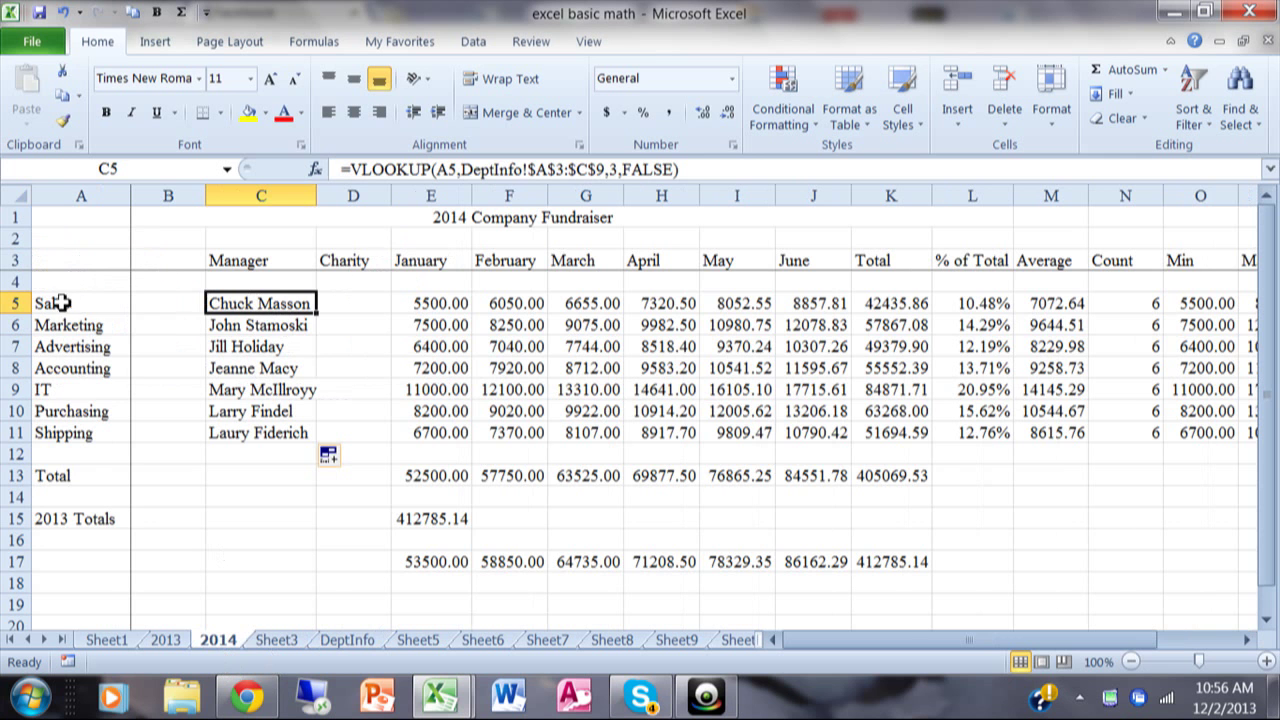
click(348, 640)
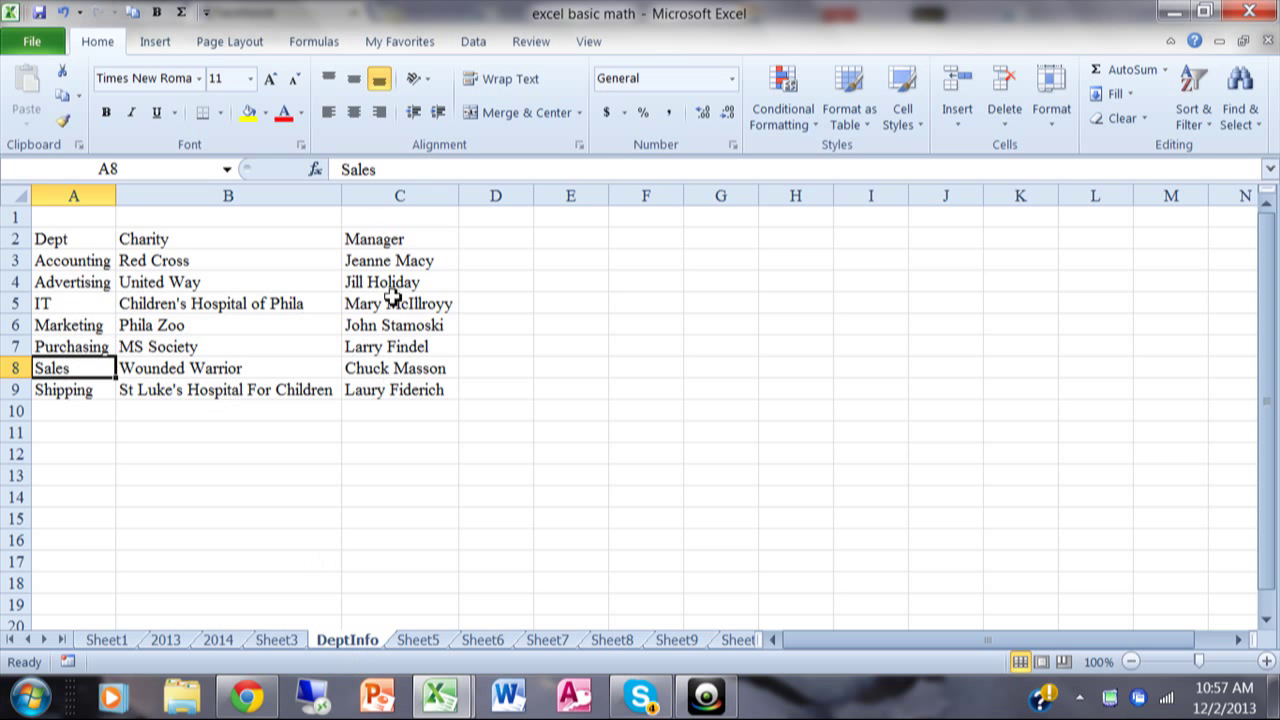
click(216, 641)
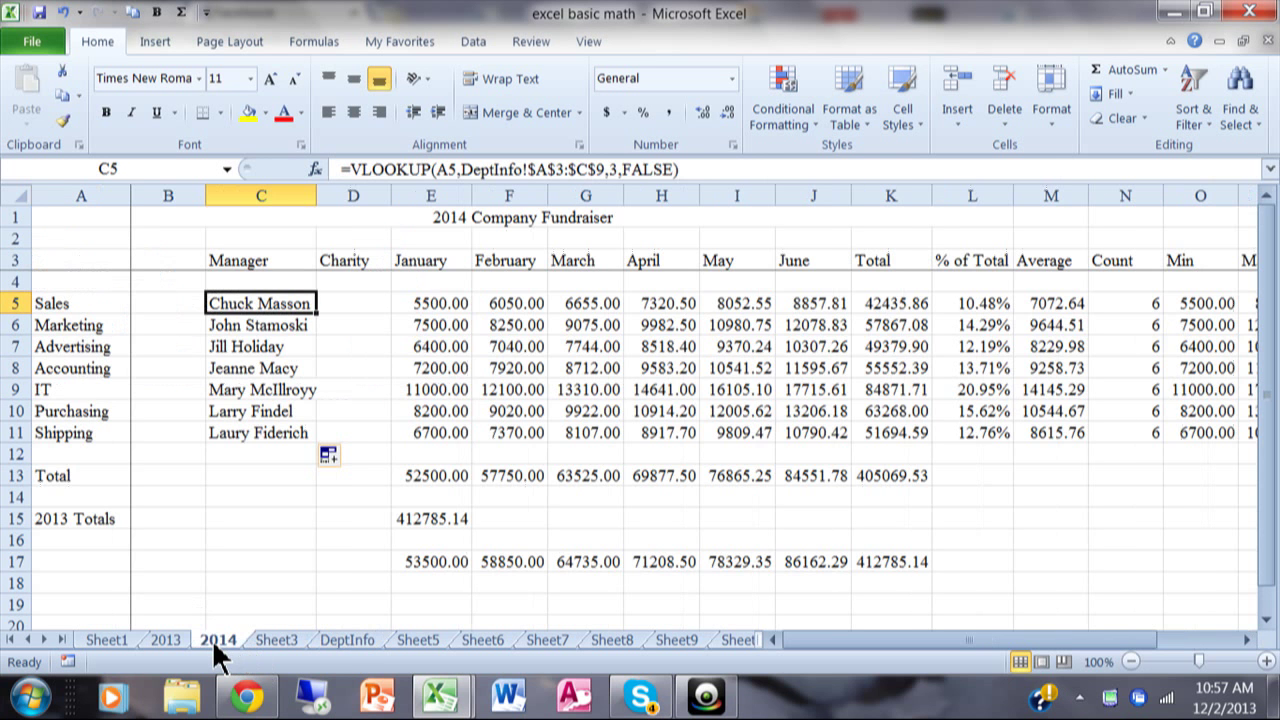
Insert a VLOOKUP function in Charity cell D5 with A5 as the lookup value.
click(365, 306)
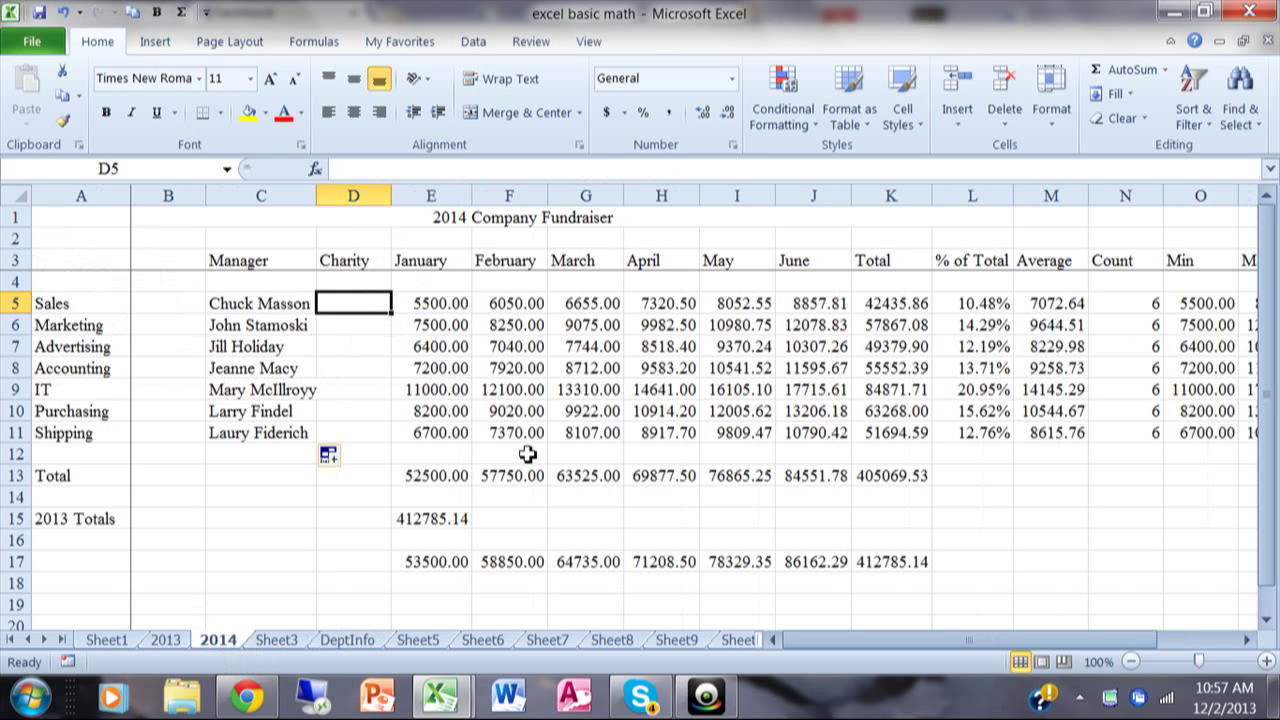
text(=)
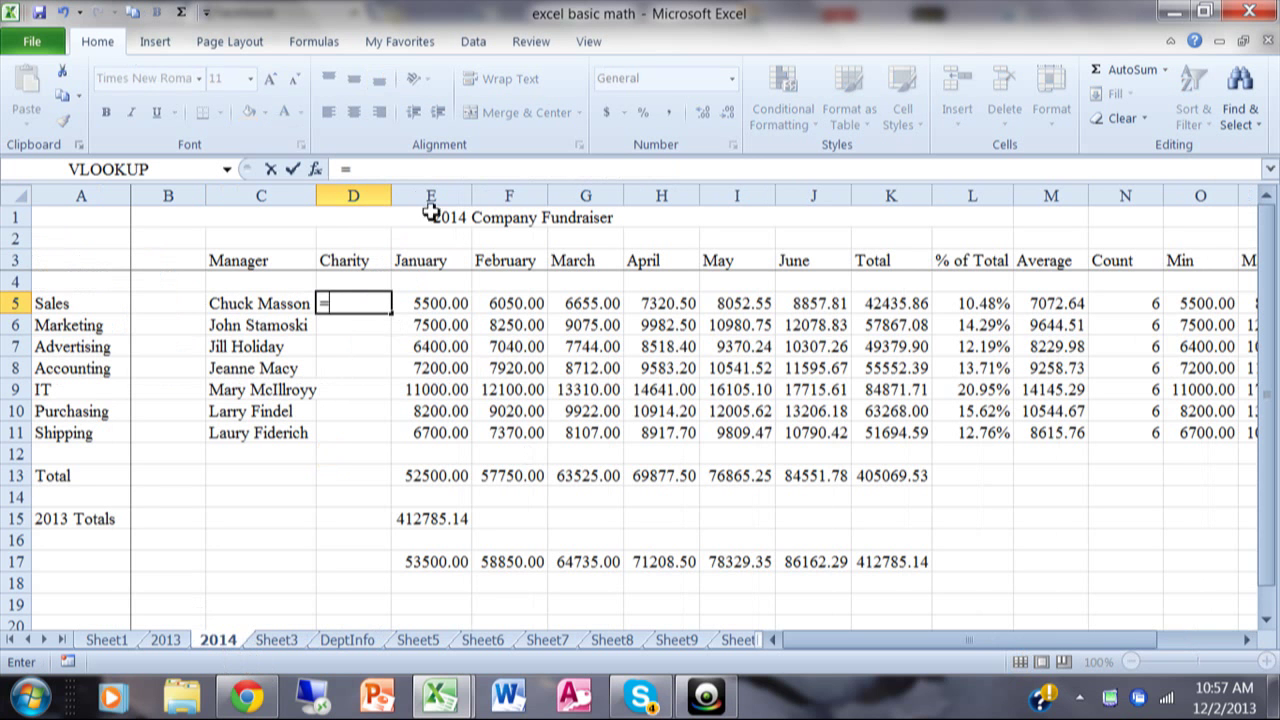
click(315, 169)
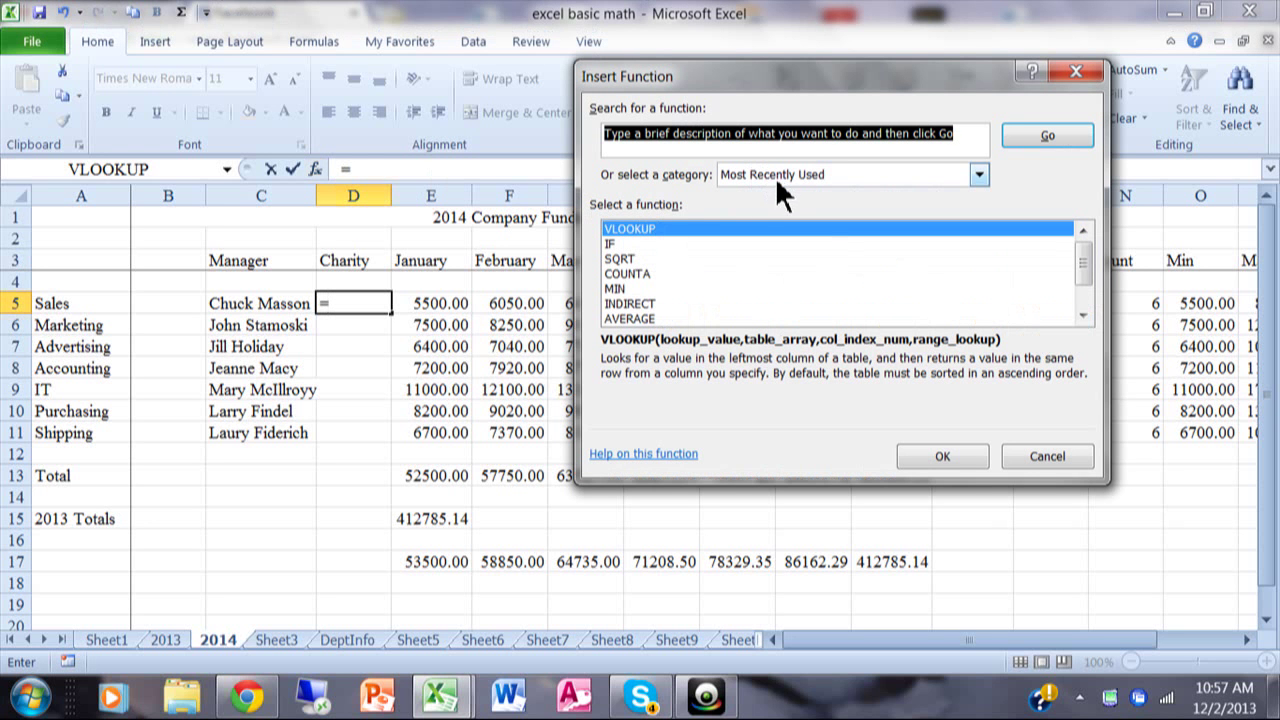
click(668, 230)
double_click(668, 230)
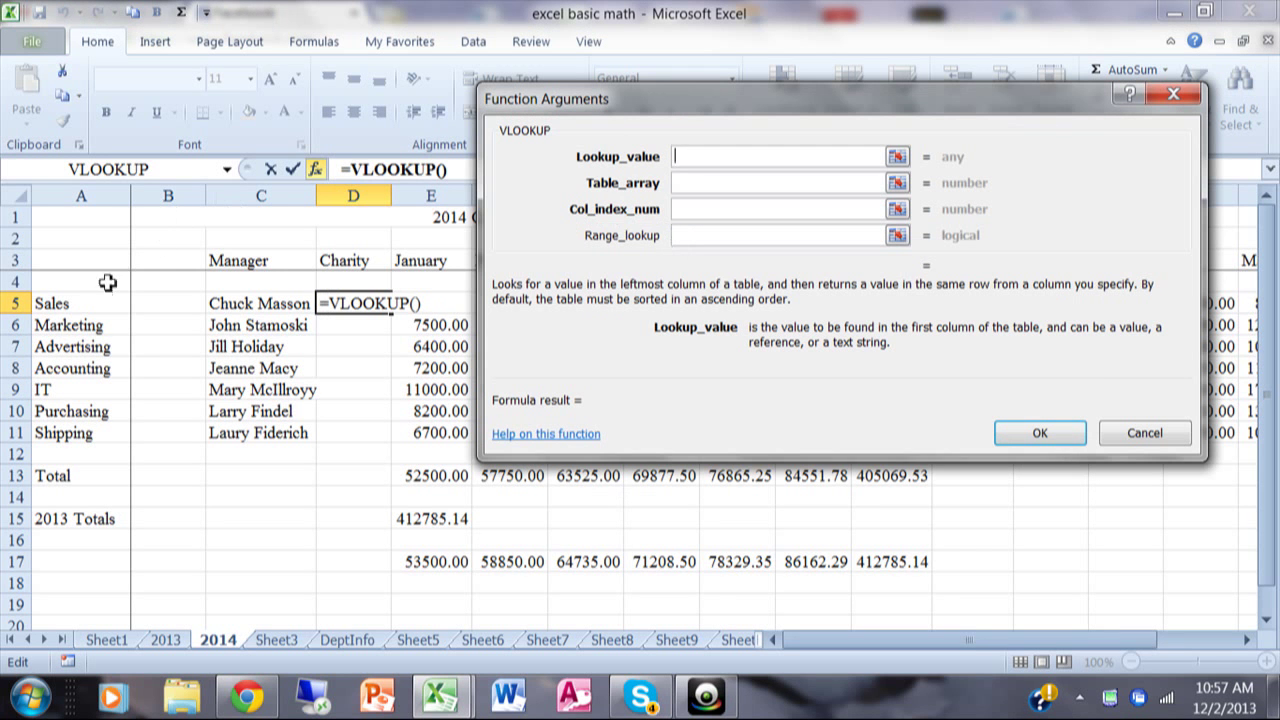
click(78, 304)
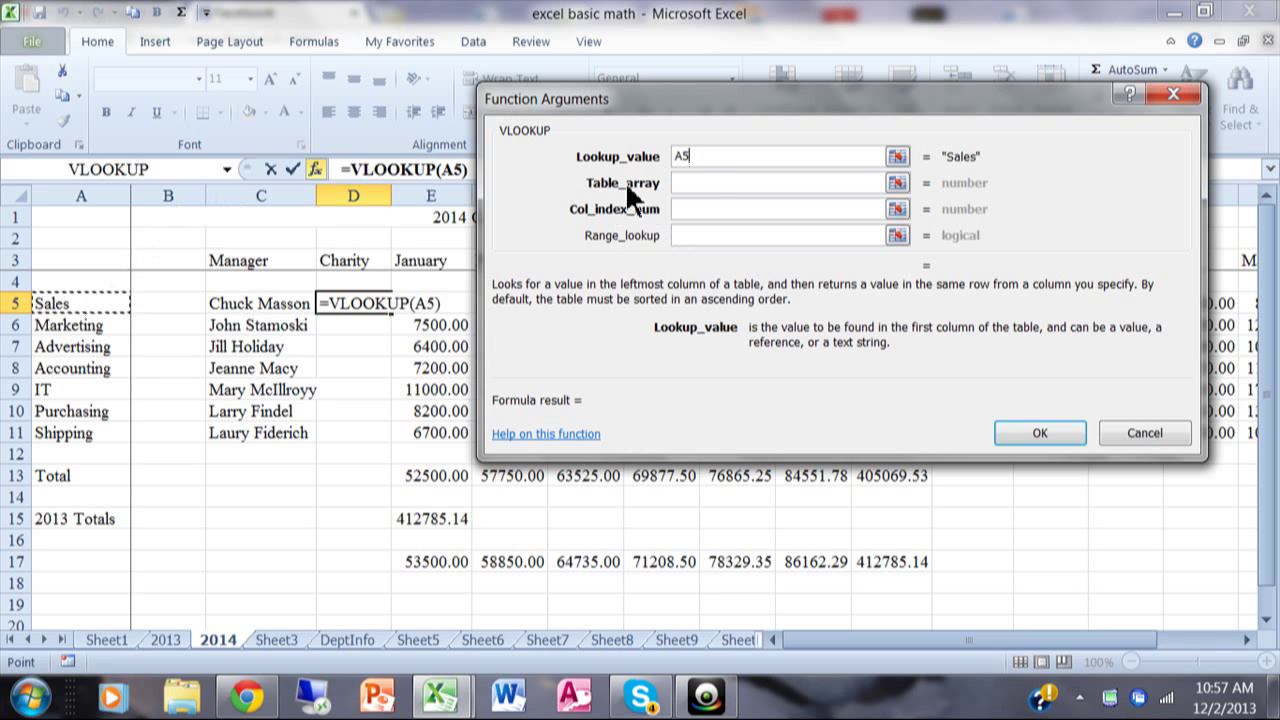
Set the table array to the DeptInfo department range as the absolute reference DeptInfo!$A$3:$C$9.
click(713, 183)
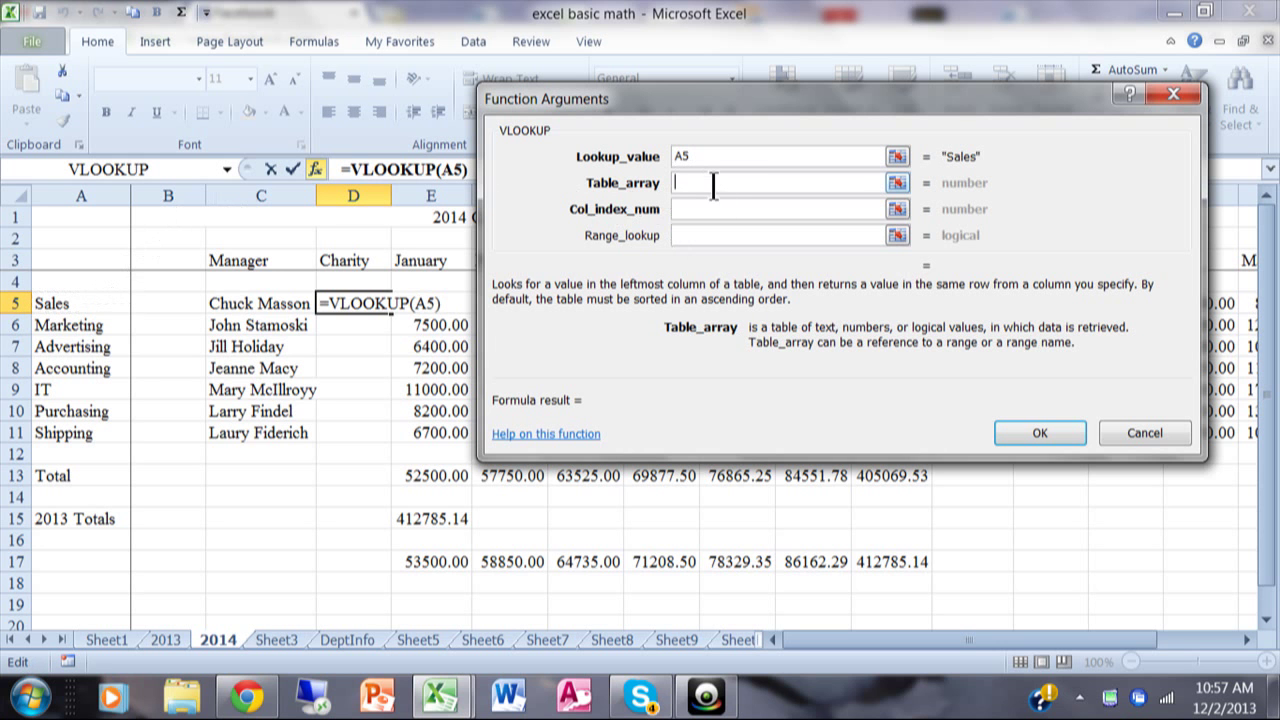
click(352, 640)
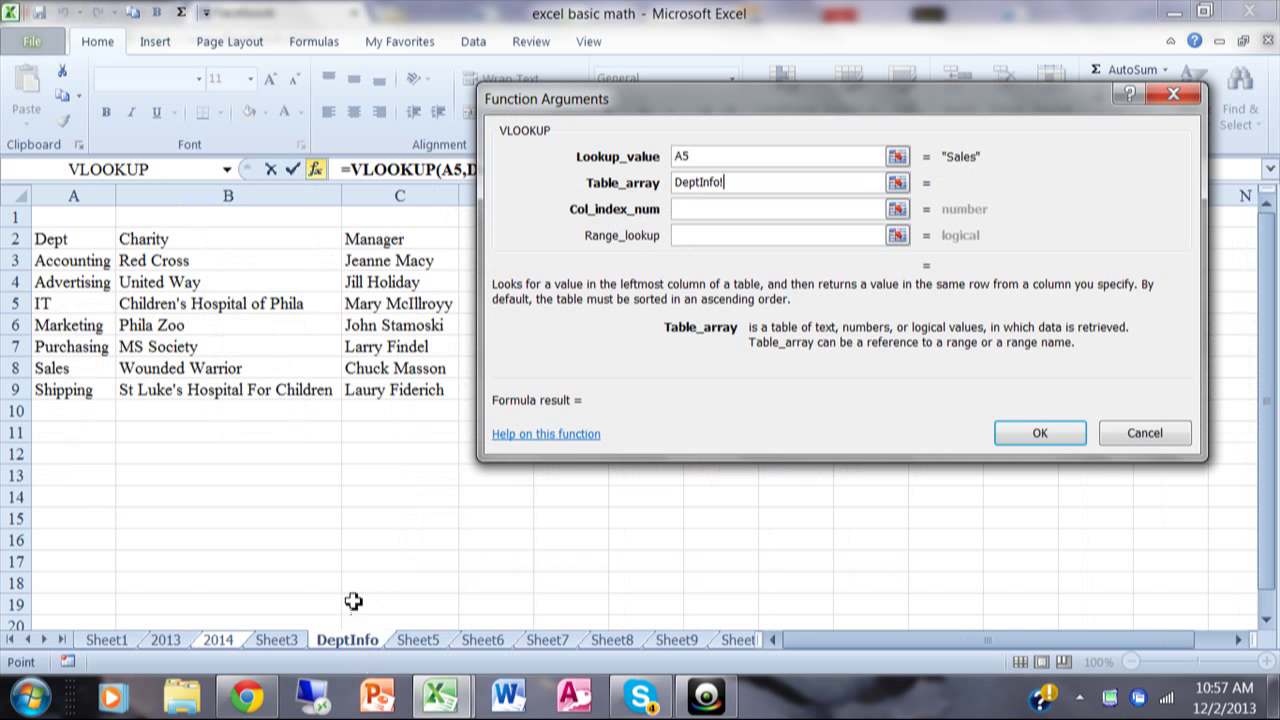
drag(88, 262, 405, 393)
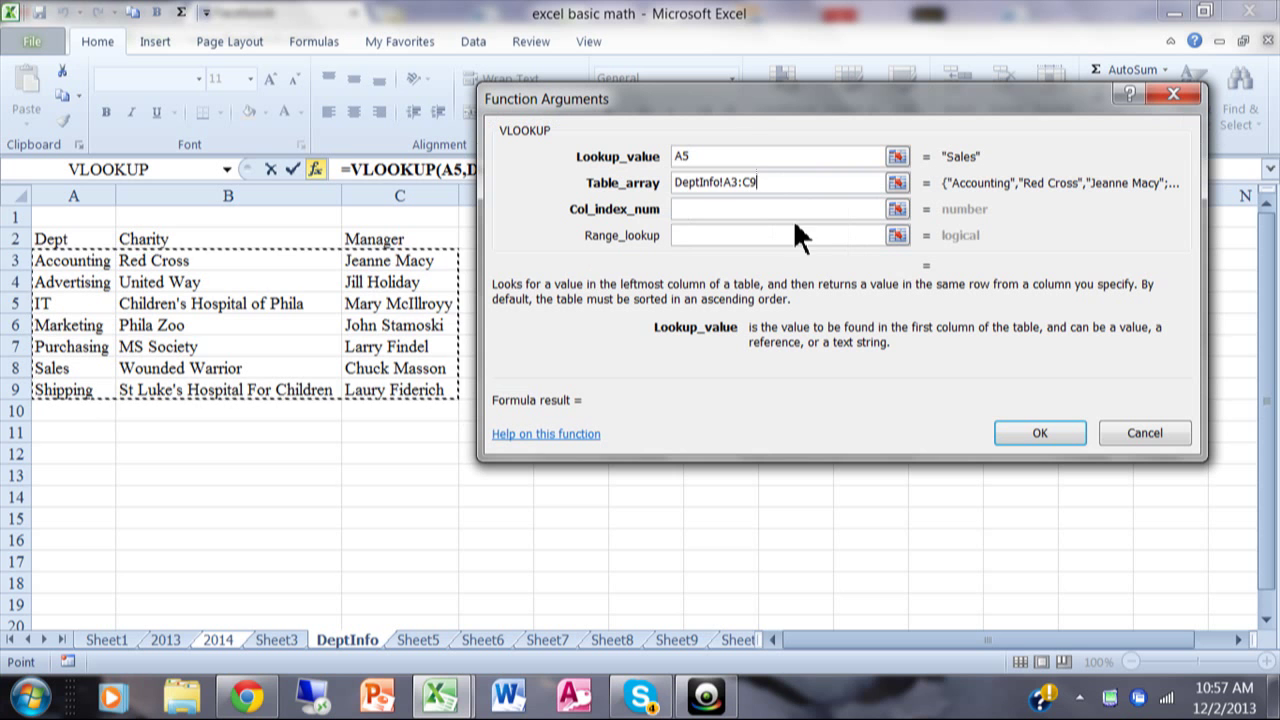
click(724, 182)
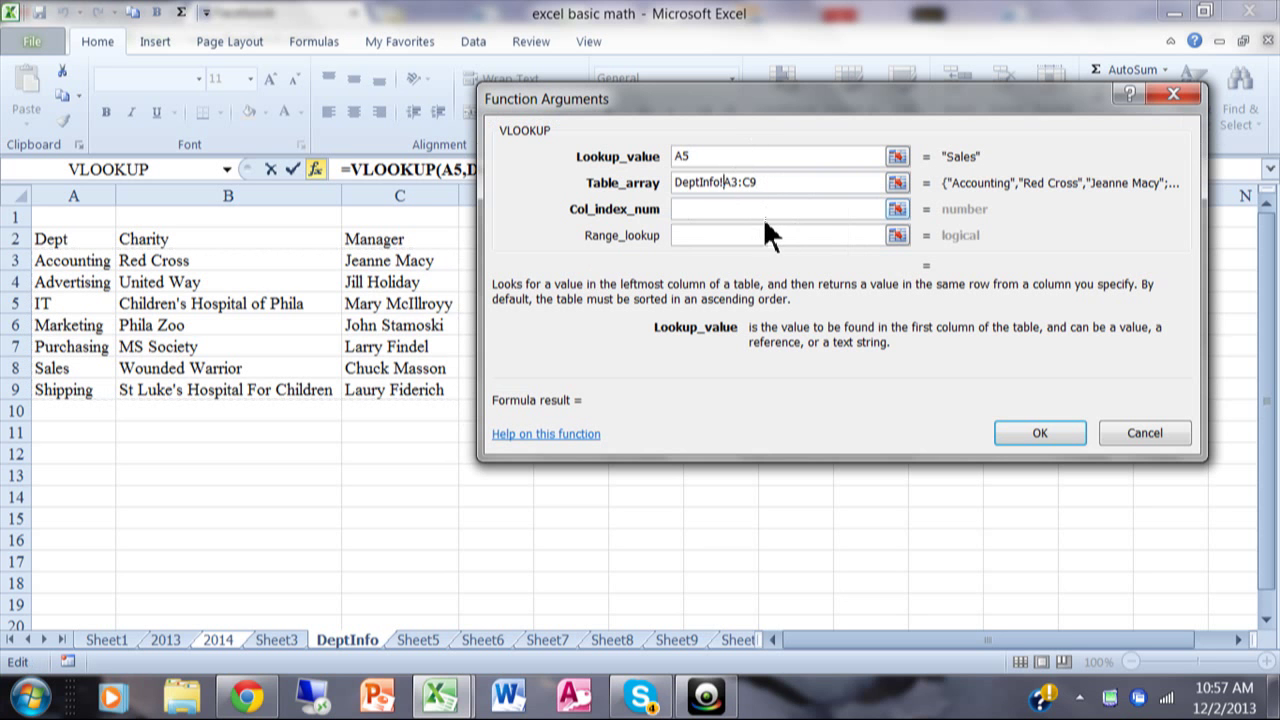
text($A$)
Set the column index to 2 and the range lookup to False, and complete the Charity VLOOKUP formula.
click(759, 208)
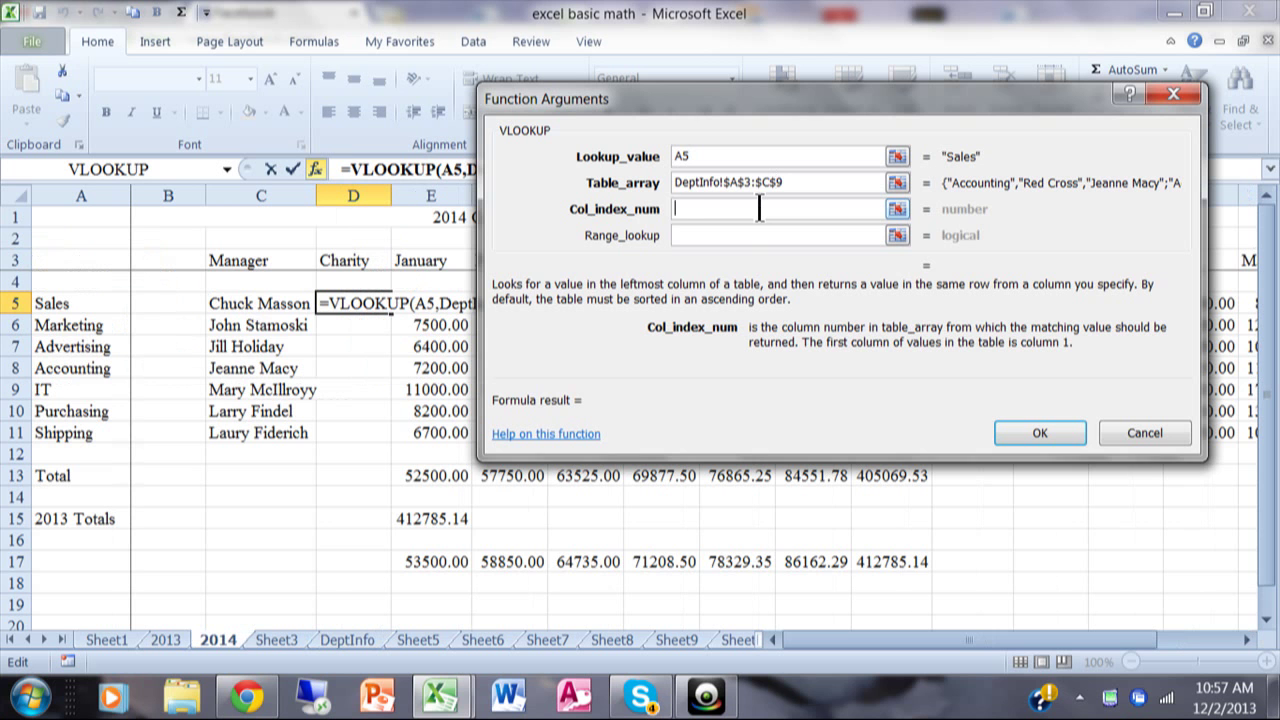
text(2)
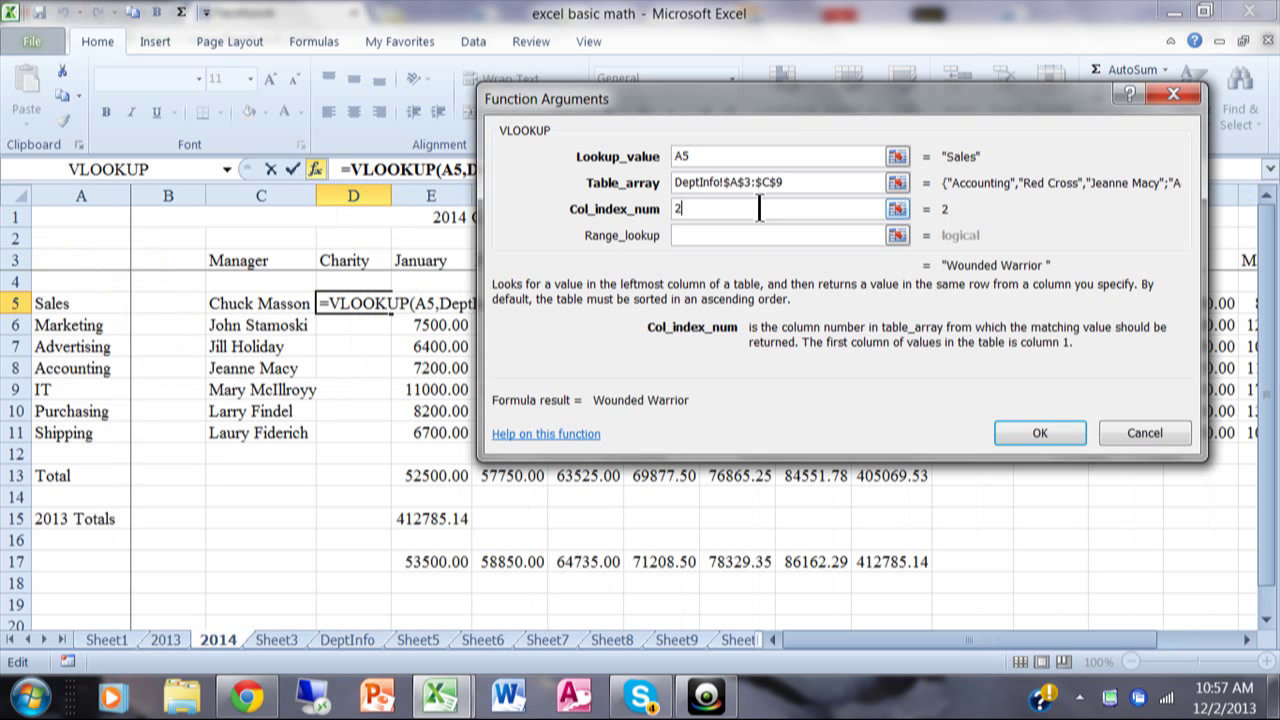
click(707, 236)
text(False)
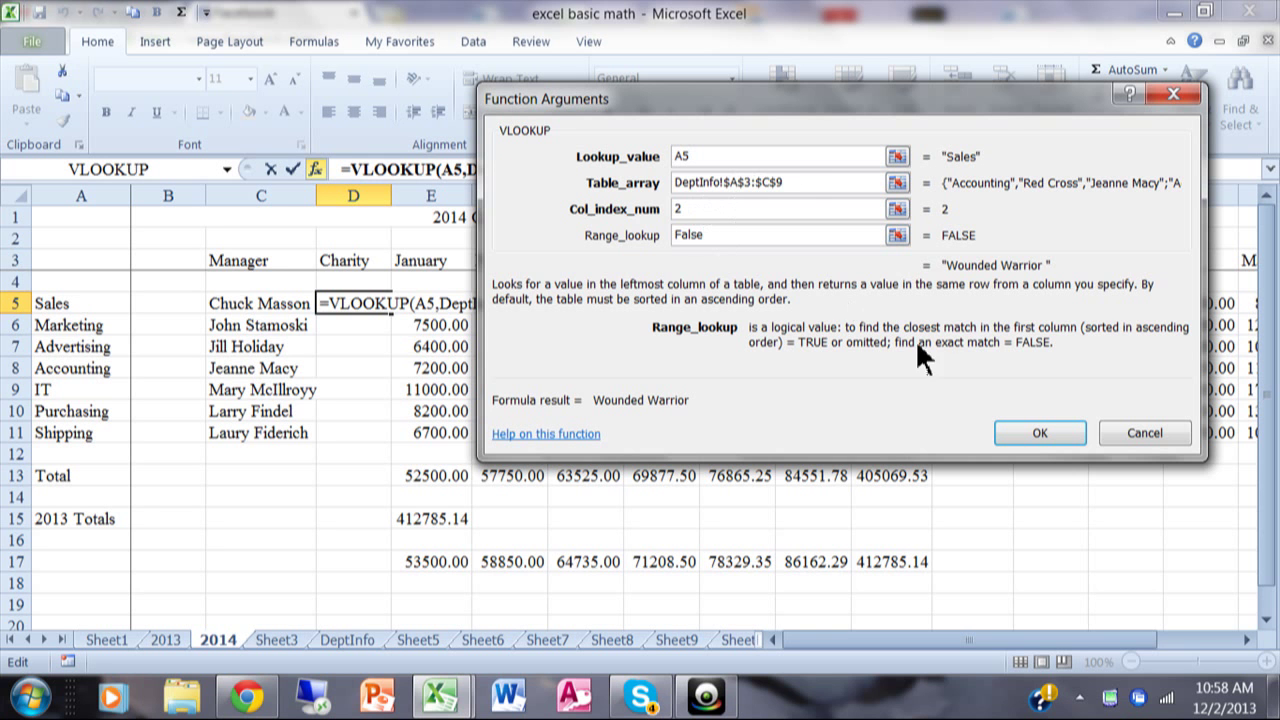
click(1026, 430)
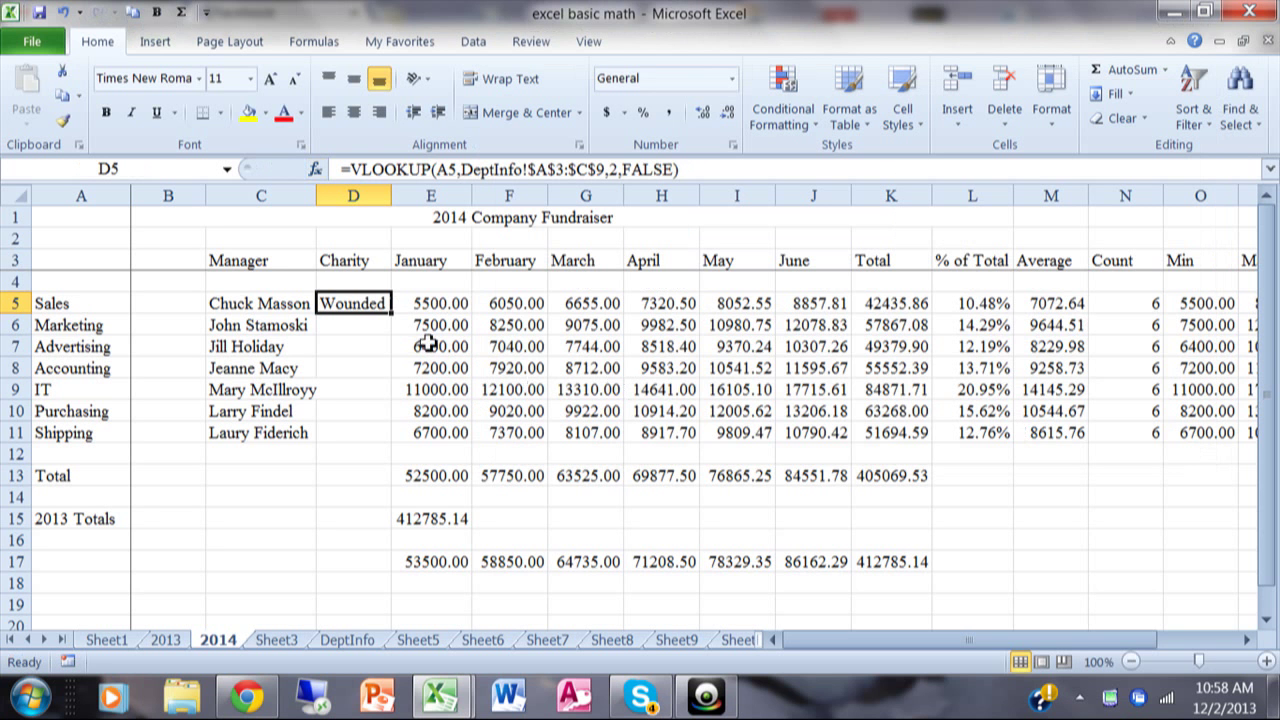
Widen the Charity column D to fit the full charity name in D5.
drag(391, 193, 453, 193)
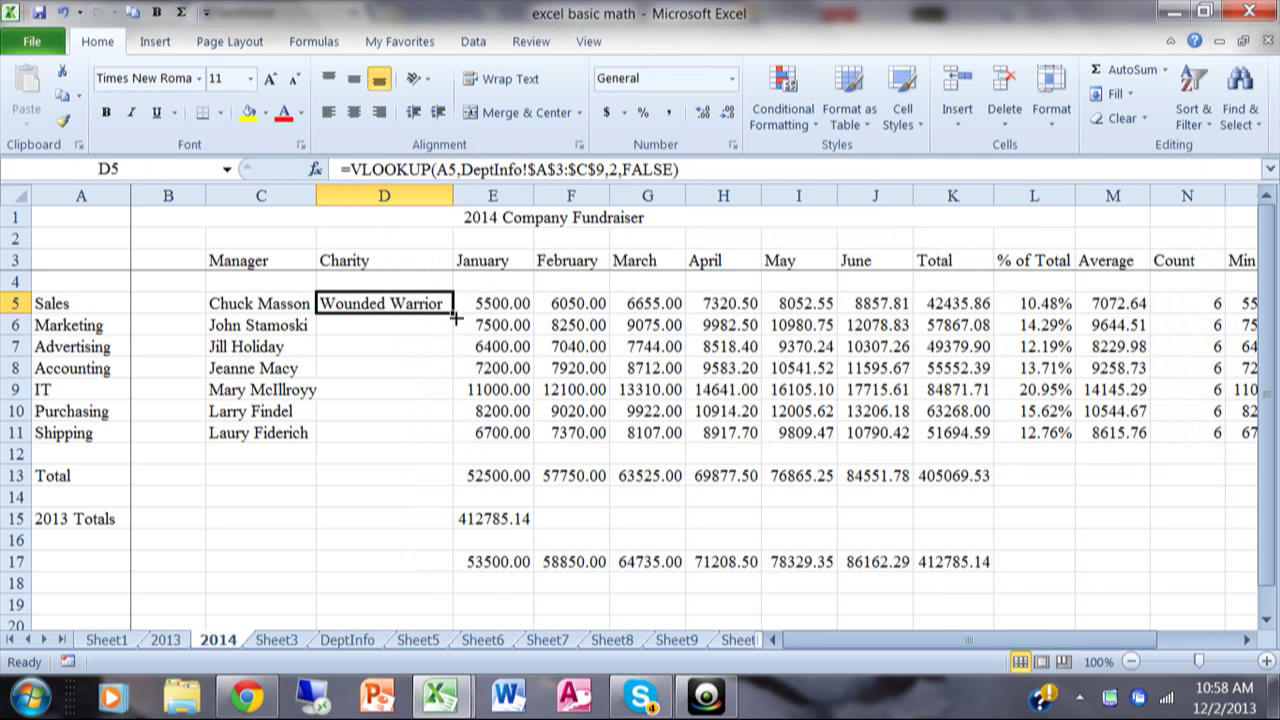
Fill the Charity VLOOKUP formula from D5 down through D11 for the remaining departments.
drag(453, 314, 455, 436)
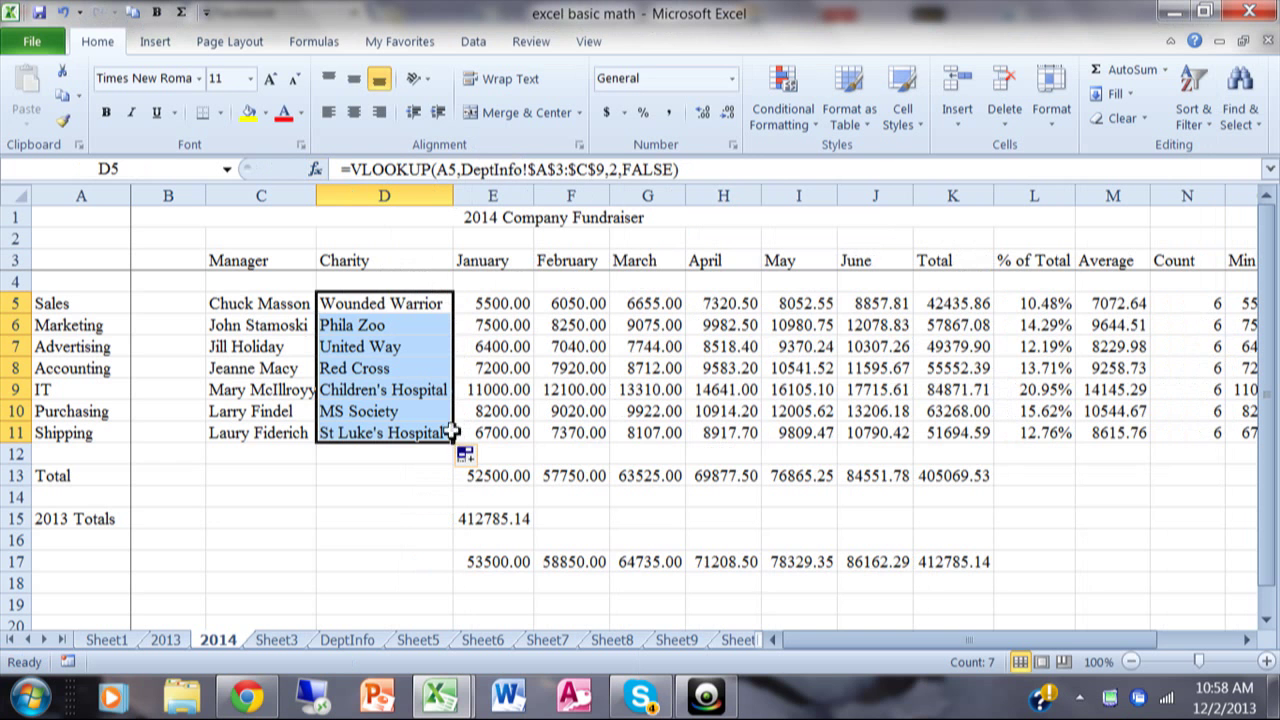
Compare the Marketing row's VLOOKUP formulas in Manager cell C6 and Charity cell D6, checking their lookup value, table range and column index.
click(84, 330)
click(240, 326)
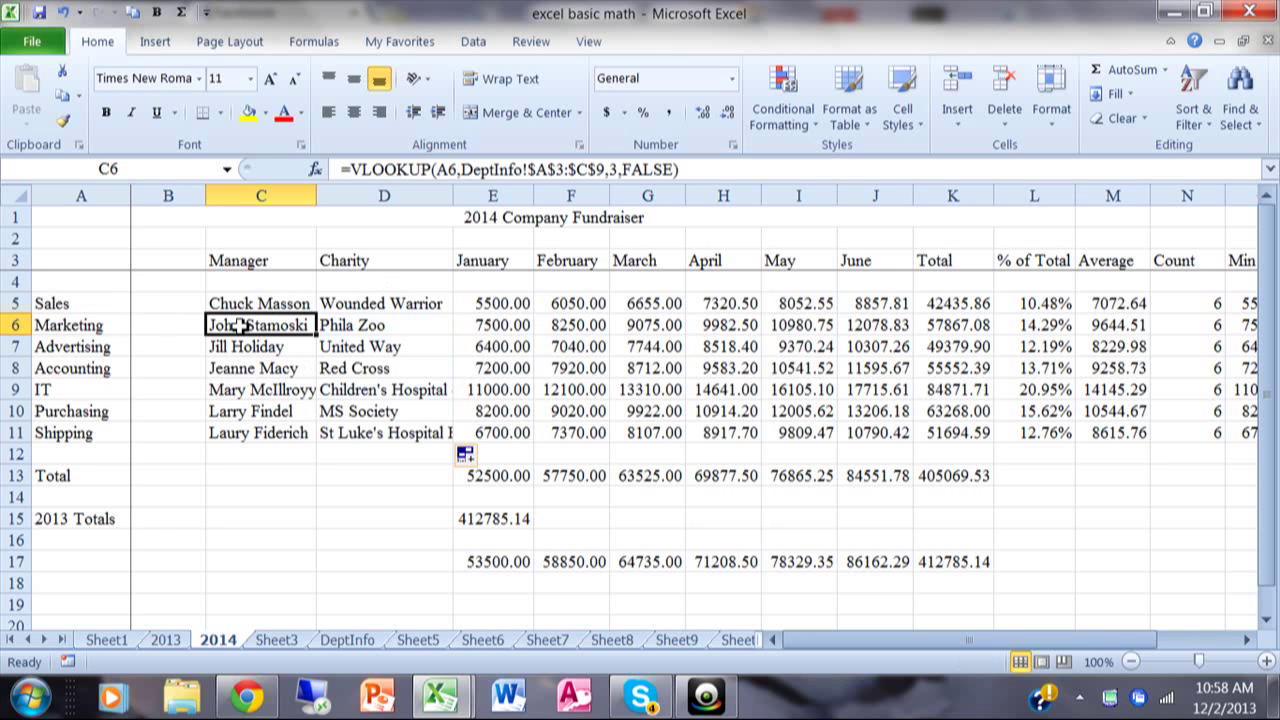
click(368, 324)
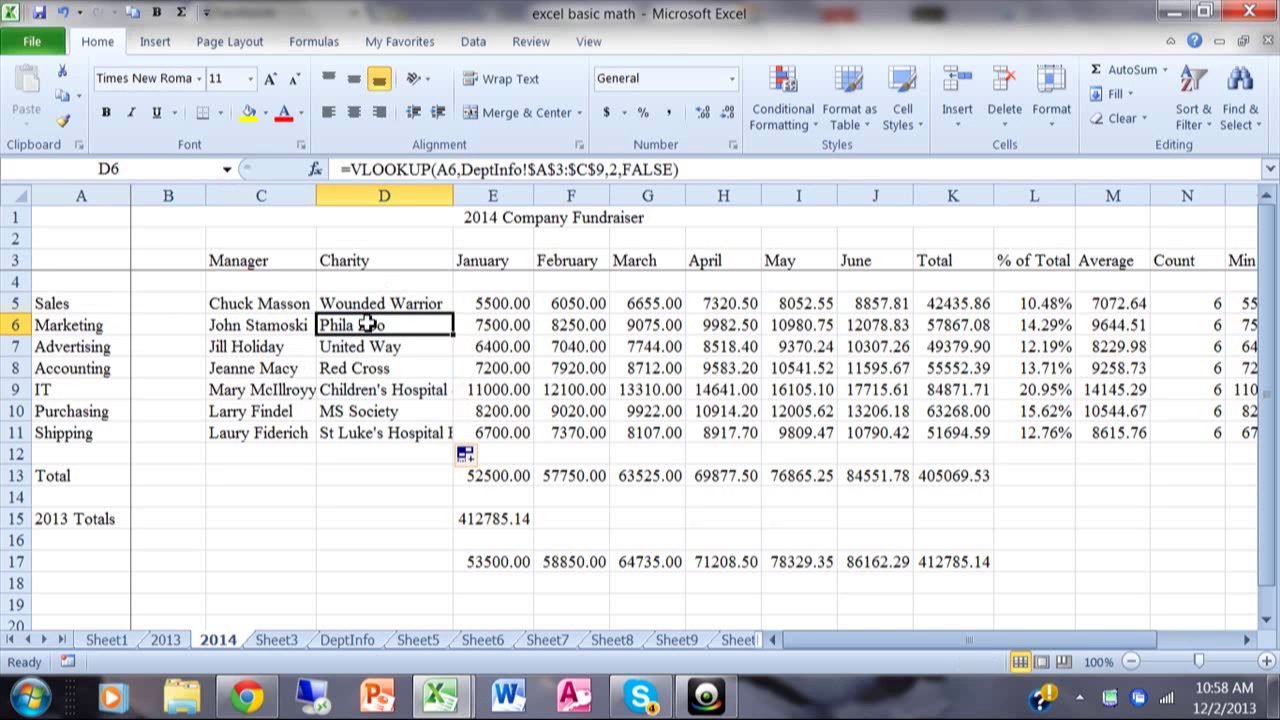
click(292, 324)
click(373, 326)
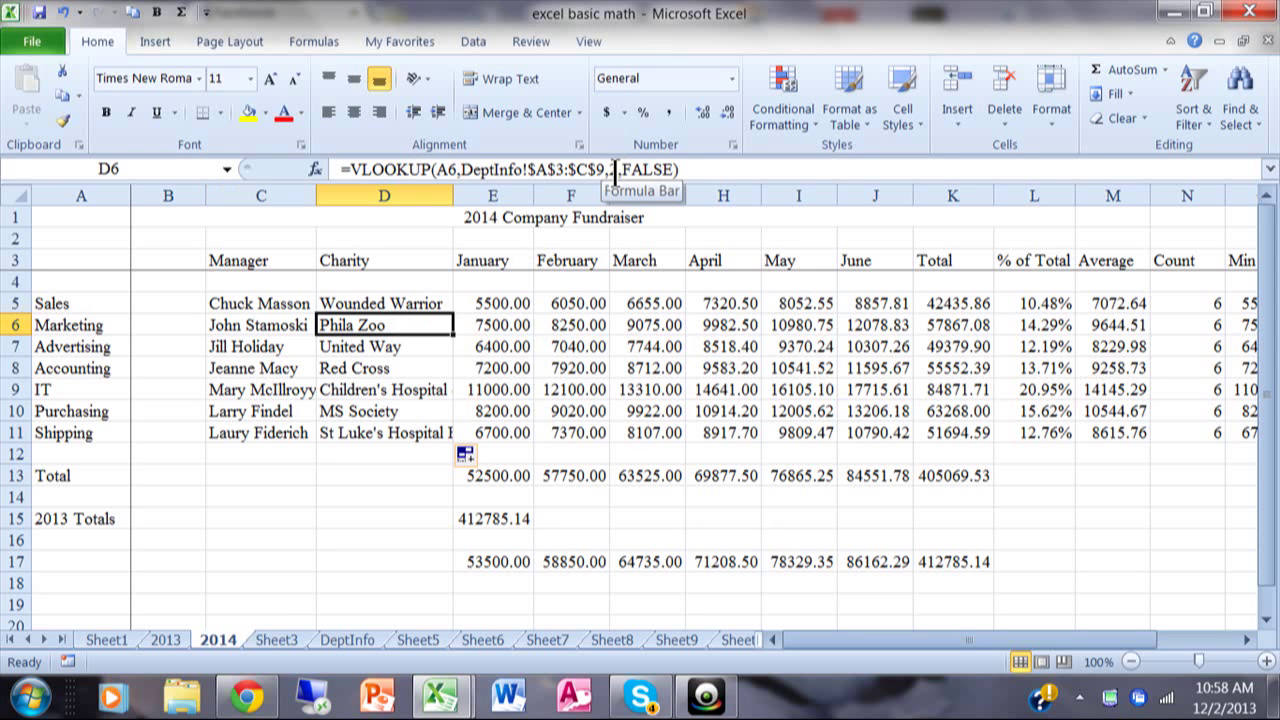
click(264, 324)
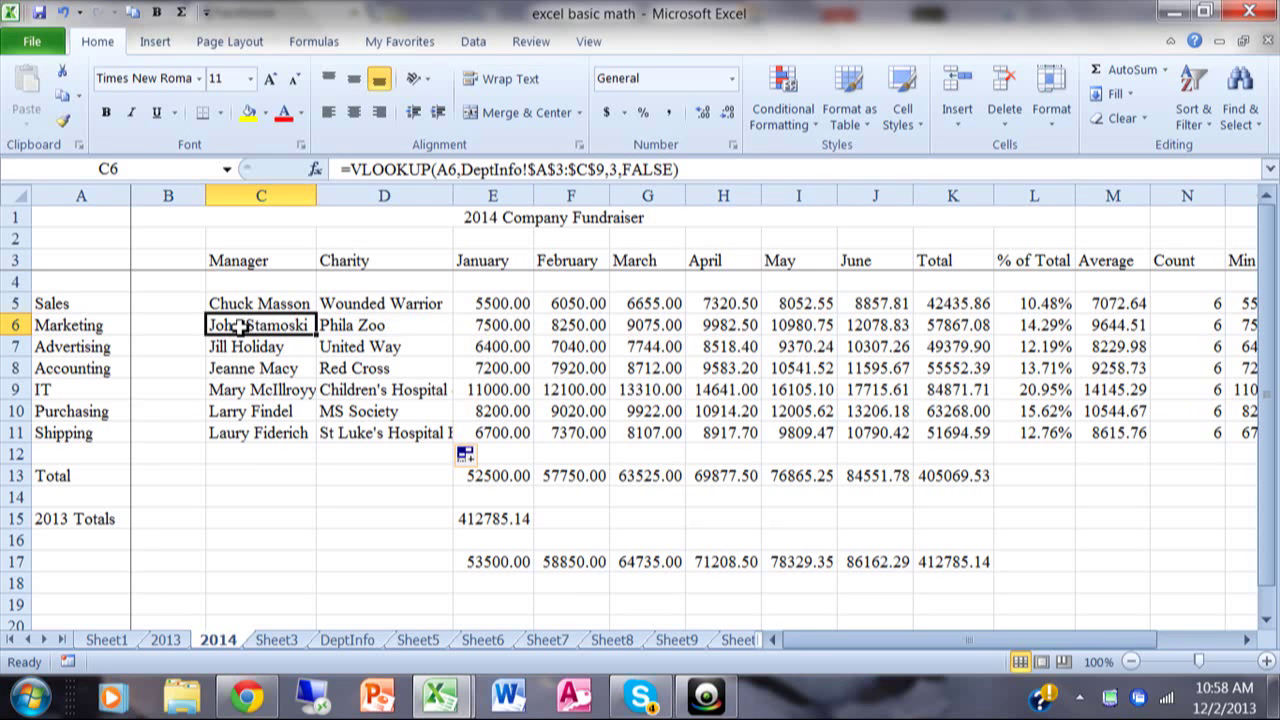
click(385, 324)
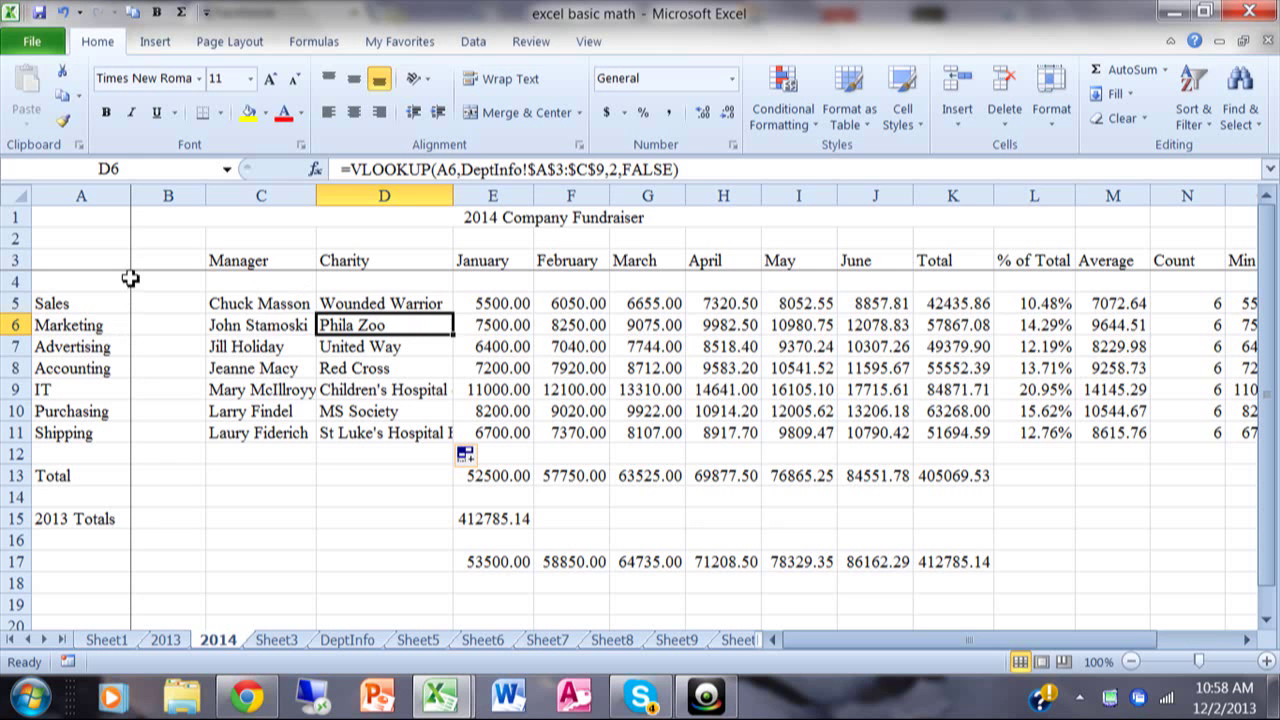
click(270, 325)
click(365, 326)
click(707, 700)
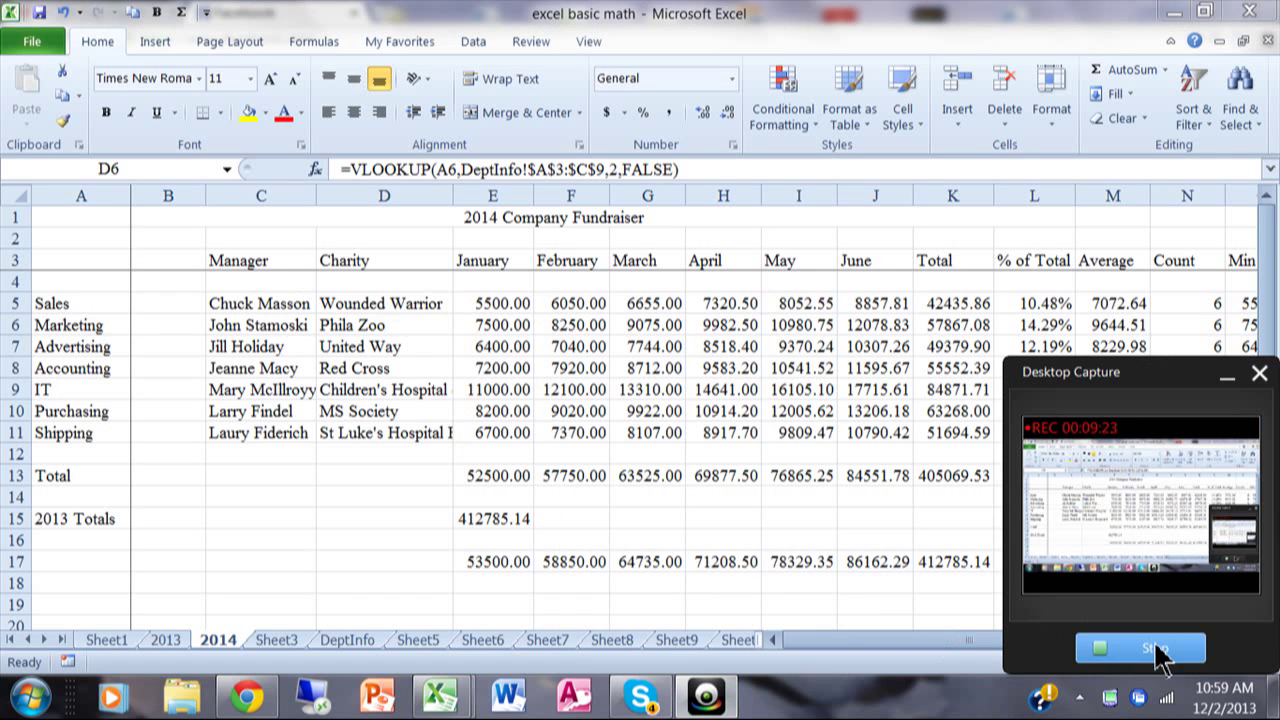